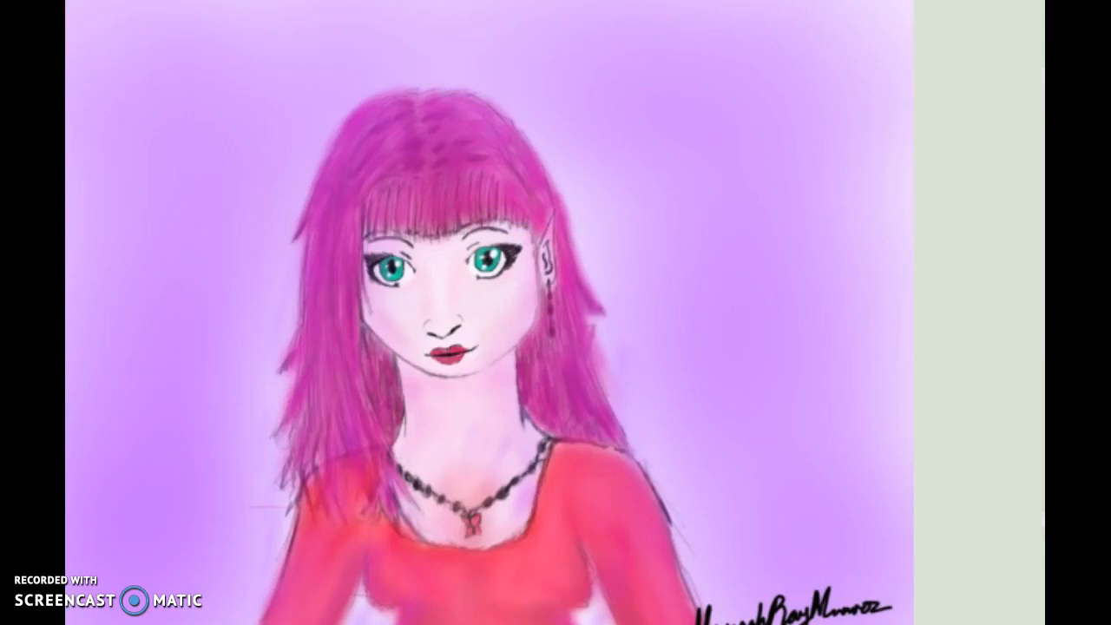
Mark the gaps between the torso and both arms at waist level with thin red strokes on the pink-haired portrait
left_click(911, 595)
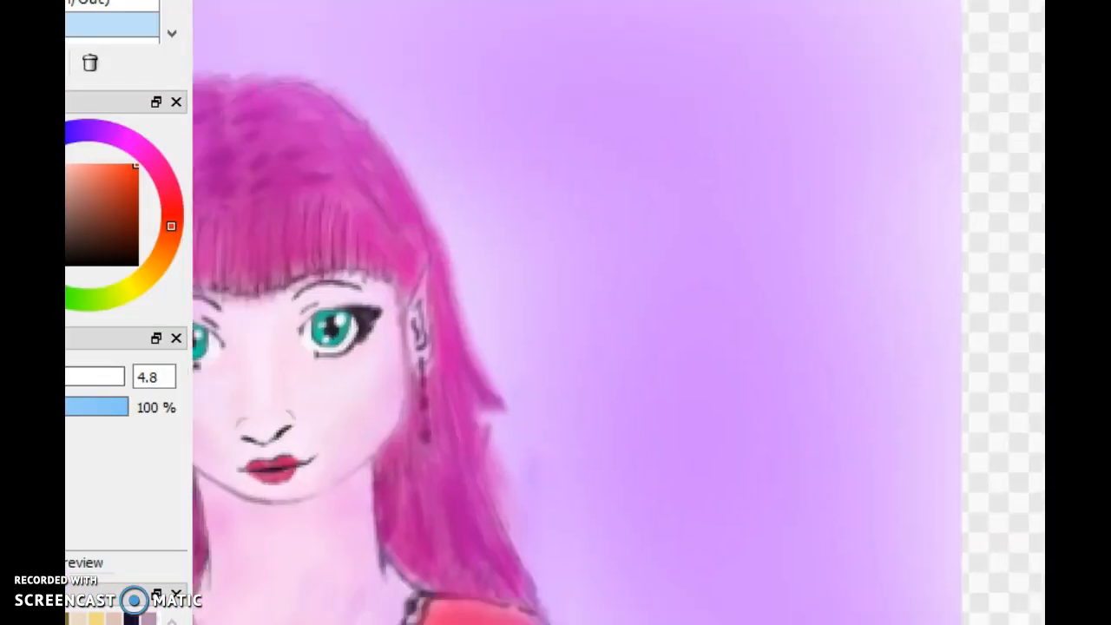
left_click_drag(451, 373, 731, 250)
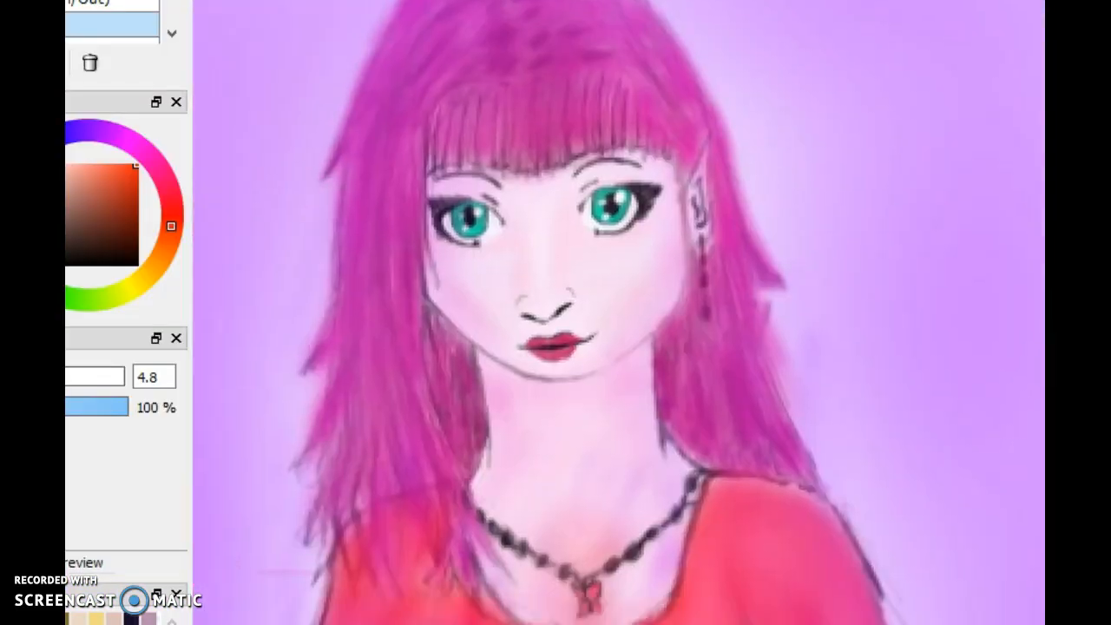
scroll(700, 304, "down", 2)
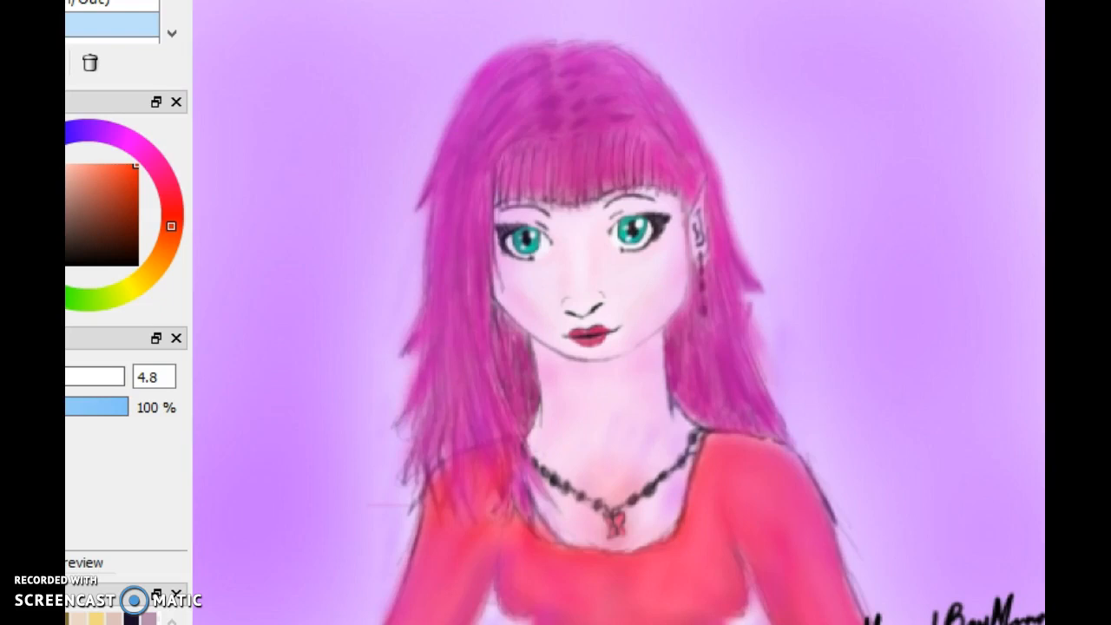
left_click_drag(694, 304, 717, 304)
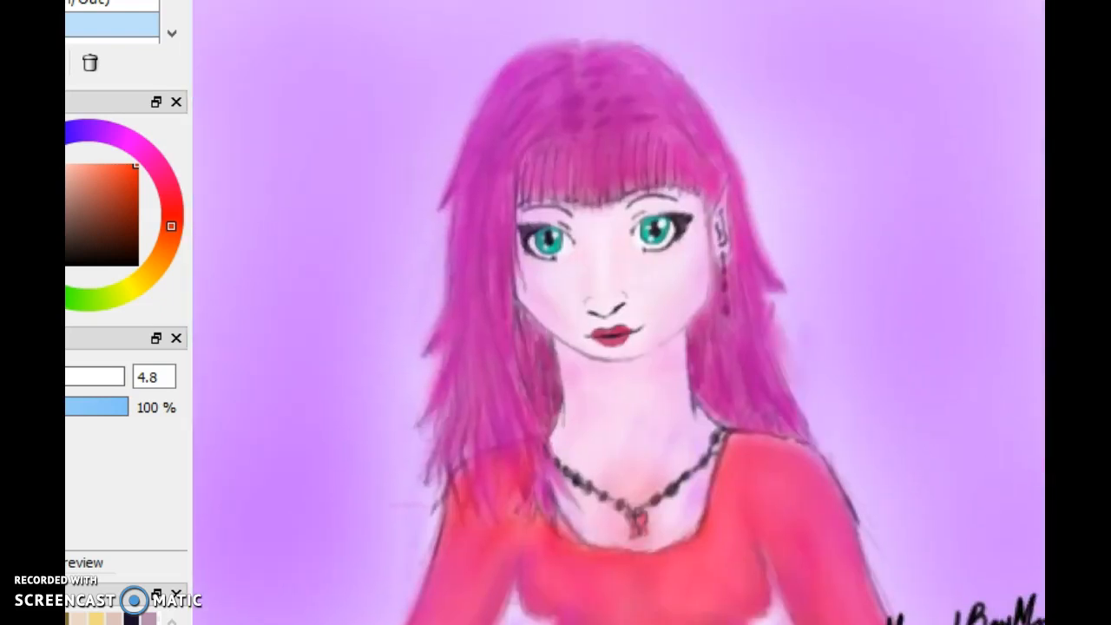
scroll(717, 303, "up", 1)
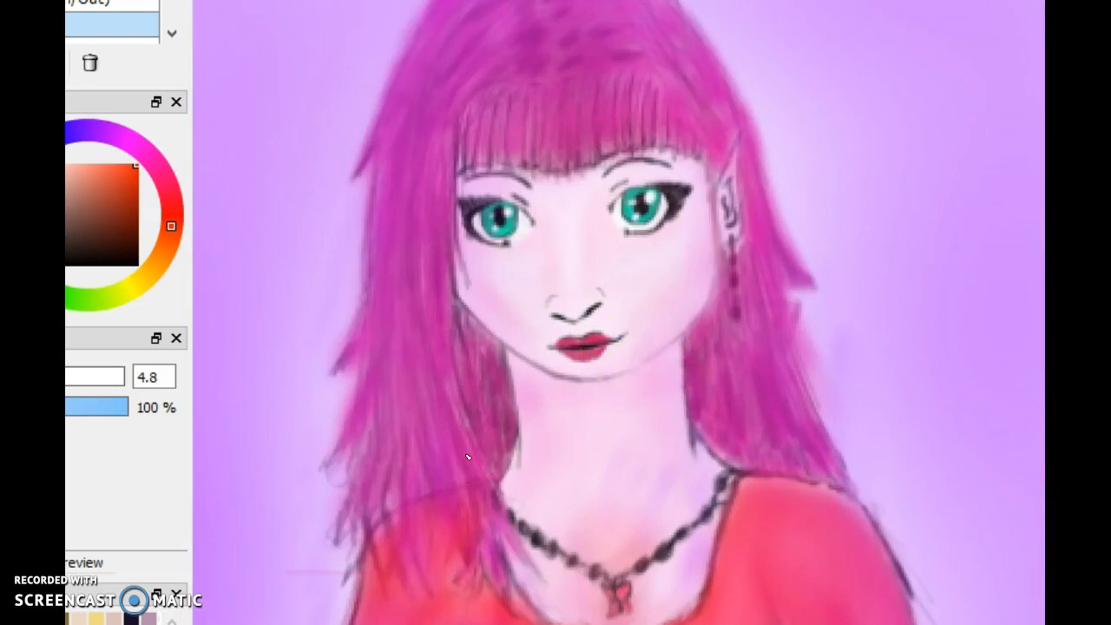
mouse_move(564, 562)
left_mouse_down()
mouse_move(284, 4)
mouse_move(409, 619)
mouse_move(501, 527)
mouse_move(625, 344)
mouse_move(626, 495)
mouse_move(501, 595)
mouse_move(532, 344)
mouse_move(562, 437)
mouse_move(472, 287)
mouse_move(624, 621)
mouse_move(530, 347)
mouse_move(625, 196)
mouse_move(718, 622)
mouse_move(655, 533)
mouse_move(655, 289)
mouse_move(624, 227)
left_mouse_up()
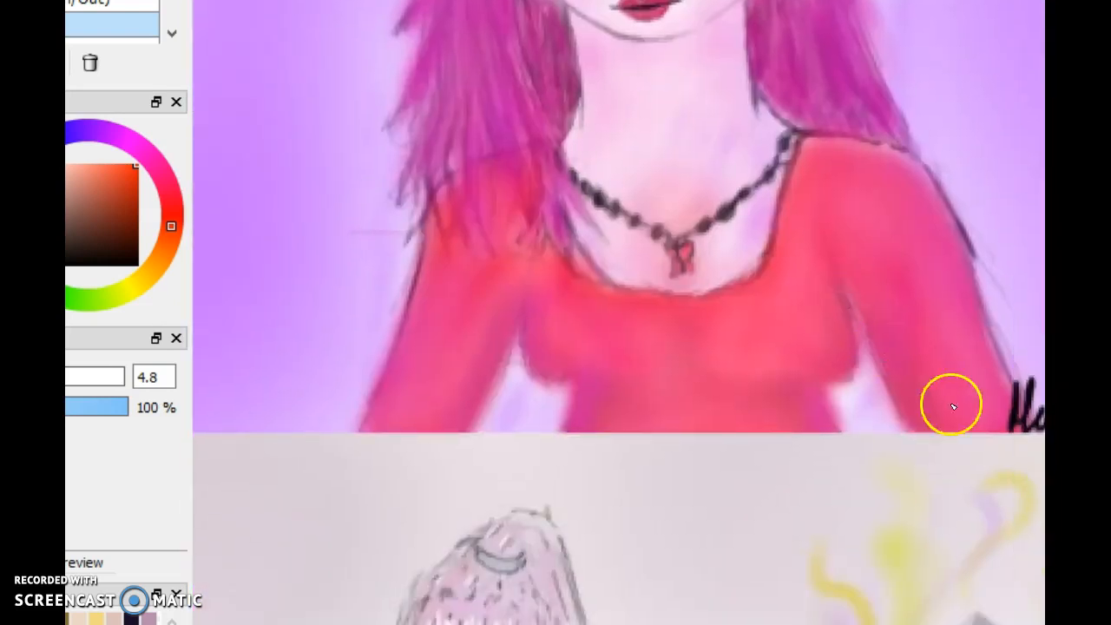
mouse_move(840, 404)
left_mouse_down()
mouse_move(882, 446)
mouse_move(835, 396)
mouse_move(847, 381)
left_mouse_up()
left_click_drag(860, 329, 884, 398)
left_click_drag(891, 411, 869, 426)
mouse_move(524, 358)
left_mouse_down()
mouse_move(552, 384)
mouse_move(582, 391)
left_mouse_up()
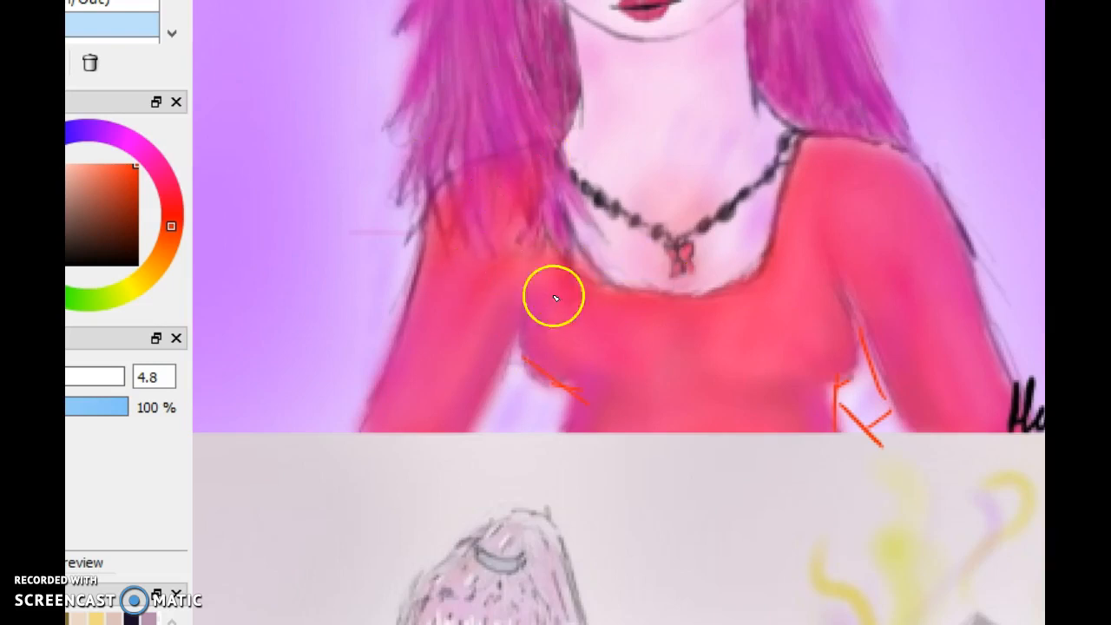
Draw red correction curves down both sides of the torso and add neck slopes and rounded shoulder joints
mouse_move(550, 136)
left_mouse_down()
mouse_move(499, 223)
mouse_move(536, 447)
left_mouse_up()
mouse_move(820, 136)
left_mouse_down()
mouse_move(836, 156)
mouse_move(845, 391)
mouse_move(833, 441)
left_mouse_up()
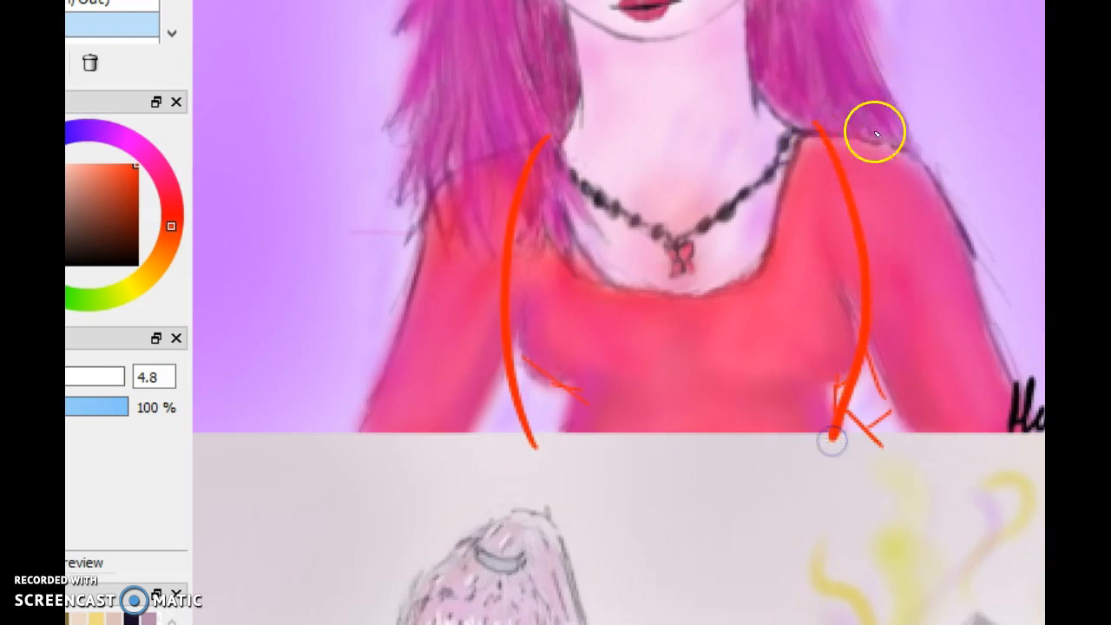
left_click_drag(771, 116, 856, 156)
left_click_drag(588, 116, 556, 129)
mouse_move(824, 131)
left_mouse_down()
mouse_move(941, 211)
mouse_move(946, 257)
mouse_move(885, 286)
left_mouse_up()
mouse_move(550, 148)
left_mouse_down()
mouse_move(438, 183)
mouse_move(429, 250)
mouse_move(501, 261)
left_mouse_up()
Draw red guide lines along both arms, with a short mark at the waist and under the bust
left_click_drag(451, 208, 377, 475)
left_click_drag(920, 282, 957, 425)
left_click_drag(860, 389, 864, 453)
mouse_move(927, 163)
left_mouse_down()
mouse_move(957, 209)
mouse_move(977, 382)
left_mouse_up()
left_click_drag(533, 366, 598, 389)
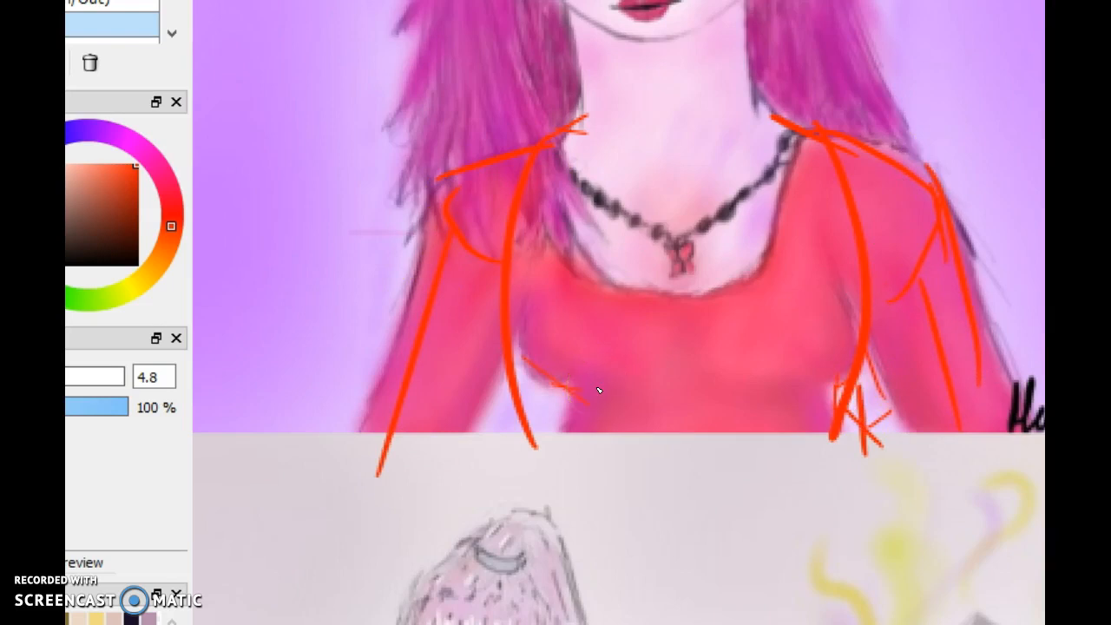
Sketch red curves for both sides of the bust and mark the arm-to-torso gap beside the left-hand one
mouse_move(422, 429)
left_mouse_down()
mouse_move(531, 450)
mouse_move(533, 328)
left_mouse_up()
left_click_drag(507, 393, 573, 418)
mouse_move(522, 376)
left_mouse_down()
mouse_move(527, 433)
mouse_move(543, 408)
mouse_move(531, 415)
mouse_move(540, 241)
mouse_move(525, 230)
mouse_move(475, 325)
mouse_move(495, 405)
mouse_move(621, 354)
left_mouse_up()
mouse_move(884, 299)
left_mouse_down()
mouse_move(895, 381)
mouse_move(766, 400)
mouse_move(701, 338)
left_mouse_up()
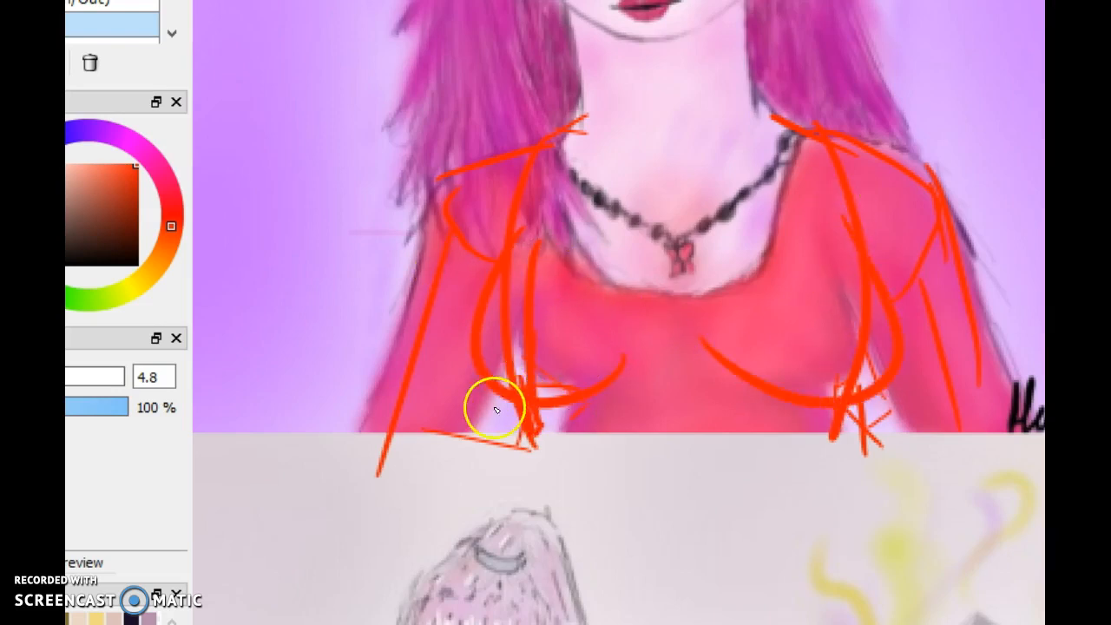
Outline the chin in red and box in the space between the two eyes
mouse_move(1085, 78)
left_mouse_down()
mouse_move(1076, 71)
mouse_move(1099, 58)
mouse_move(1093, 49)
mouse_move(1103, 75)
left_mouse_up()
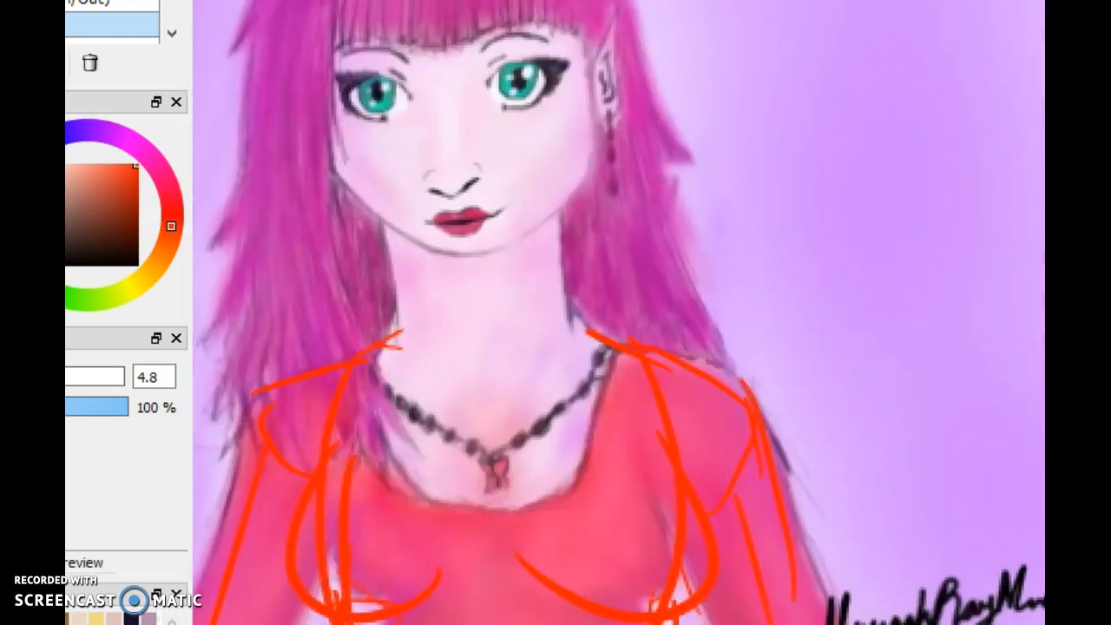
mouse_move(413, 236)
left_mouse_down()
mouse_move(509, 245)
mouse_move(431, 271)
mouse_move(429, 216)
left_mouse_up()
mouse_move(378, 80)
left_mouse_down()
mouse_move(478, 72)
mouse_move(510, 84)
mouse_move(501, 117)
left_mouse_up()
left_click_drag(396, 62, 398, 120)
left_click_drag(406, 123, 519, 123)
Mark the side of the nose bridge and the inner and outer corners of the right-hand eye in red
mouse_move(495, 165)
left_mouse_down()
mouse_move(989, 509)
mouse_move(803, 321)
left_mouse_up()
scroll(693, 298, "up", 2)
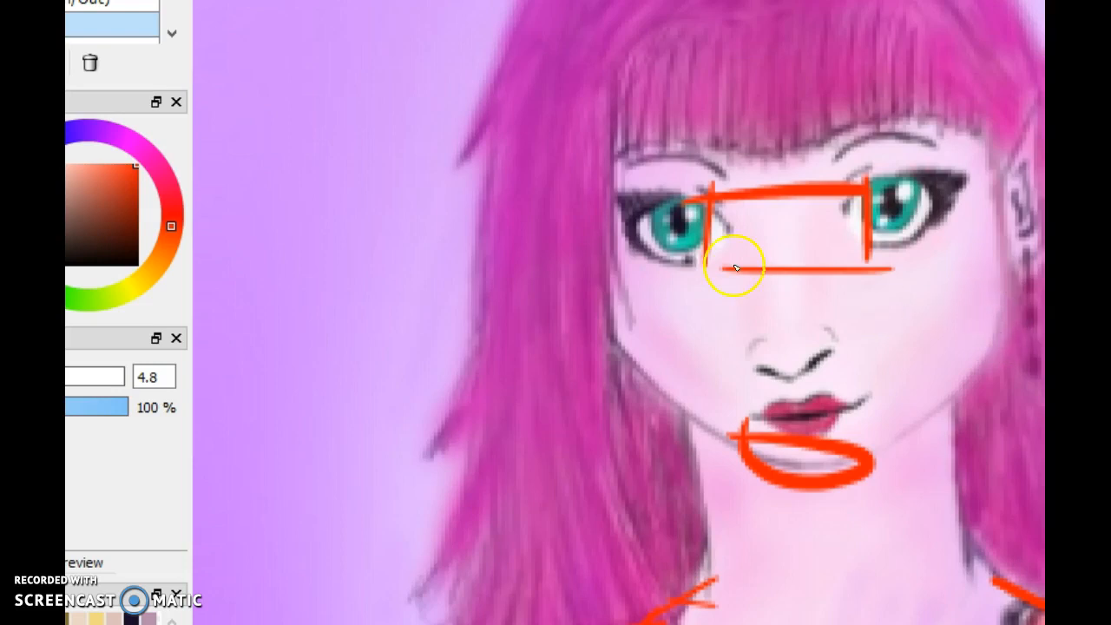
left_click_drag(773, 282, 753, 200)
mouse_move(756, 314)
left_mouse_down()
mouse_move(755, 207)
mouse_move(716, 179)
left_mouse_up()
mouse_move(835, 252)
left_mouse_down()
mouse_move(825, 205)
mouse_move(869, 165)
left_mouse_up()
mouse_move(840, 224)
left_mouse_down()
mouse_move(873, 181)
mouse_move(945, 222)
mouse_move(835, 243)
mouse_move(838, 196)
mouse_move(900, 164)
mouse_move(931, 170)
left_mouse_up()
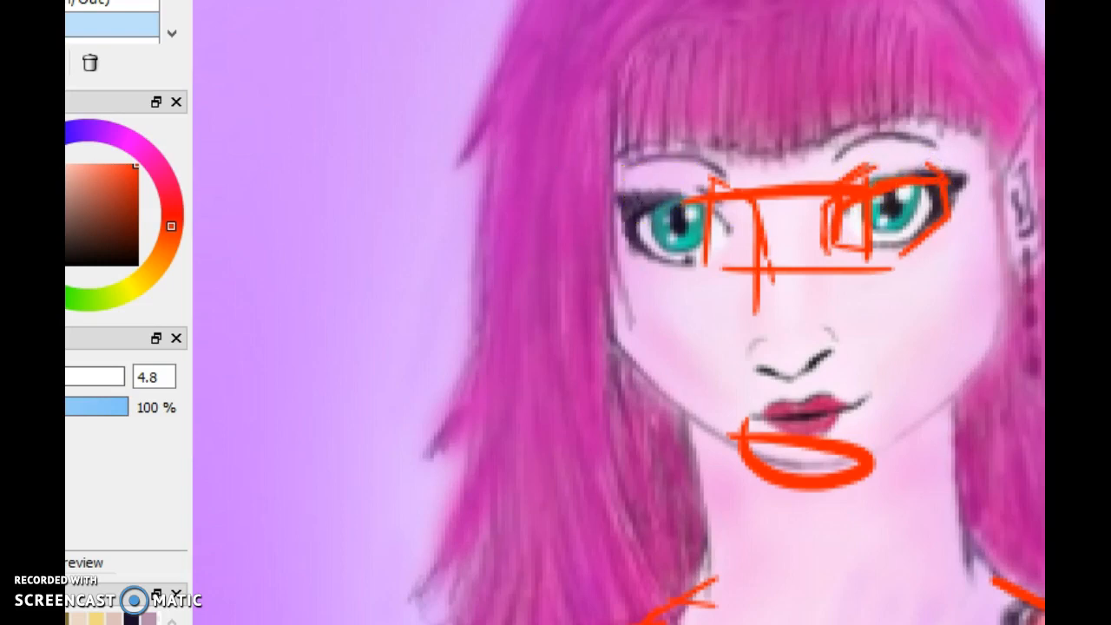
Fade the existing red marks and draw a bold red almond-shaped eye outline beside the face, partly over the hair
scroll(698, 304, "up", 1)
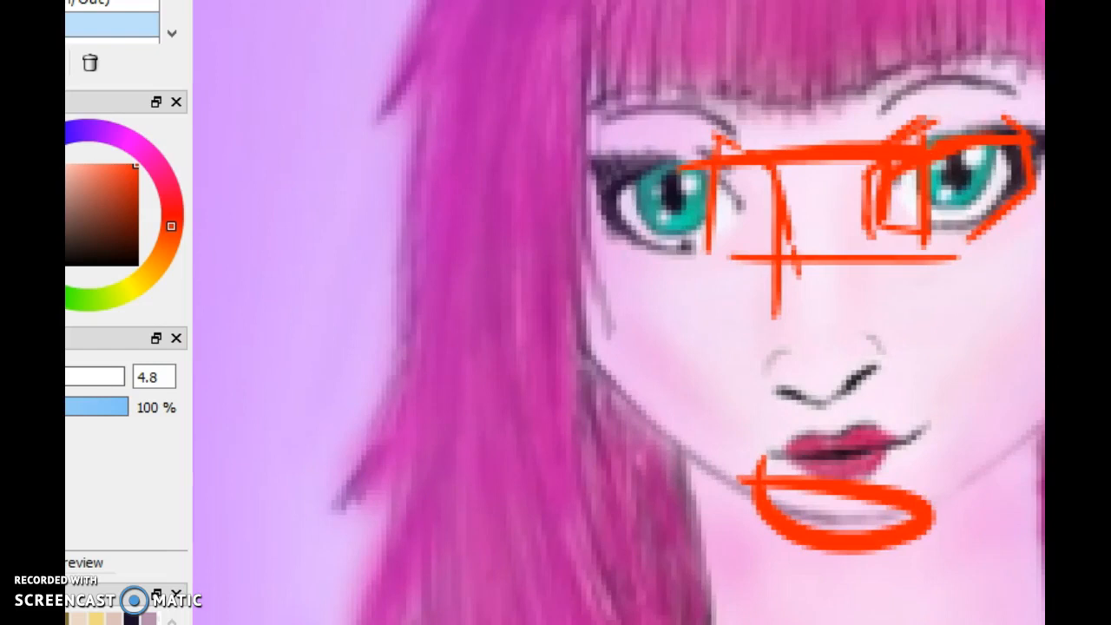
key("Delete")
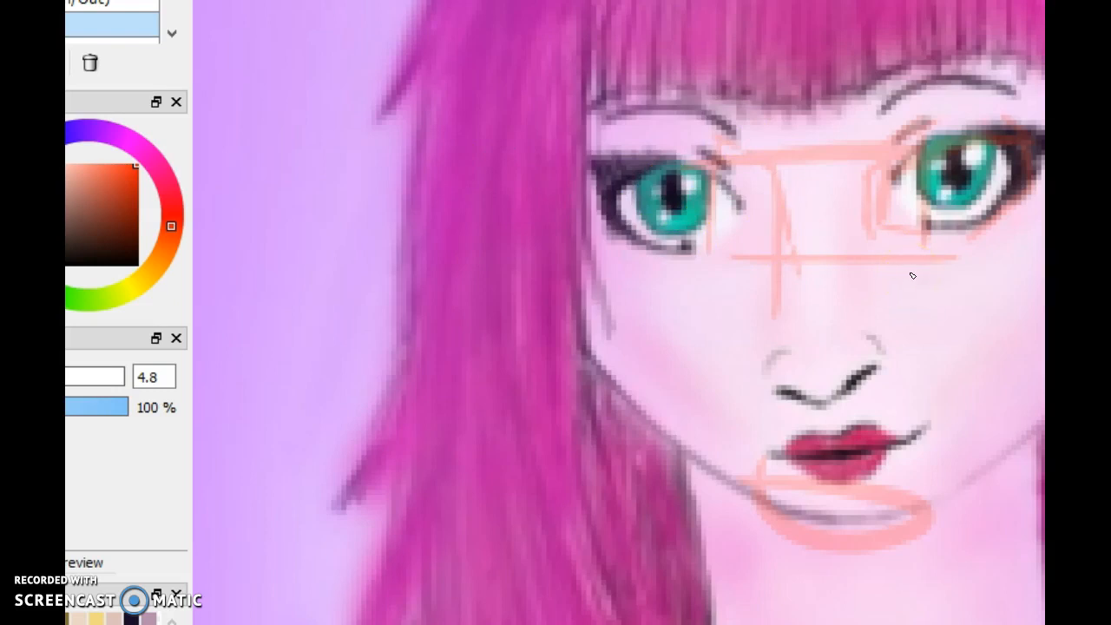
left_click_drag(480, 260, 392, 222)
mouse_move(282, 234)
left_mouse_down()
mouse_move(268, 257)
mouse_move(300, 307)
mouse_move(486, 305)
mouse_move(468, 249)
mouse_move(485, 324)
mouse_move(476, 259)
mouse_move(500, 276)
mouse_move(475, 325)
mouse_move(498, 262)
left_mouse_up()
left_click_drag(489, 311, 483, 208)
mouse_move(266, 241)
left_mouse_down()
mouse_move(318, 180)
mouse_move(287, 182)
mouse_move(330, 171)
left_mouse_up()
Trim the overshooting upper ends of the red eye outline with the eraser and return to the brush
key("e")
key("ctrl+z")
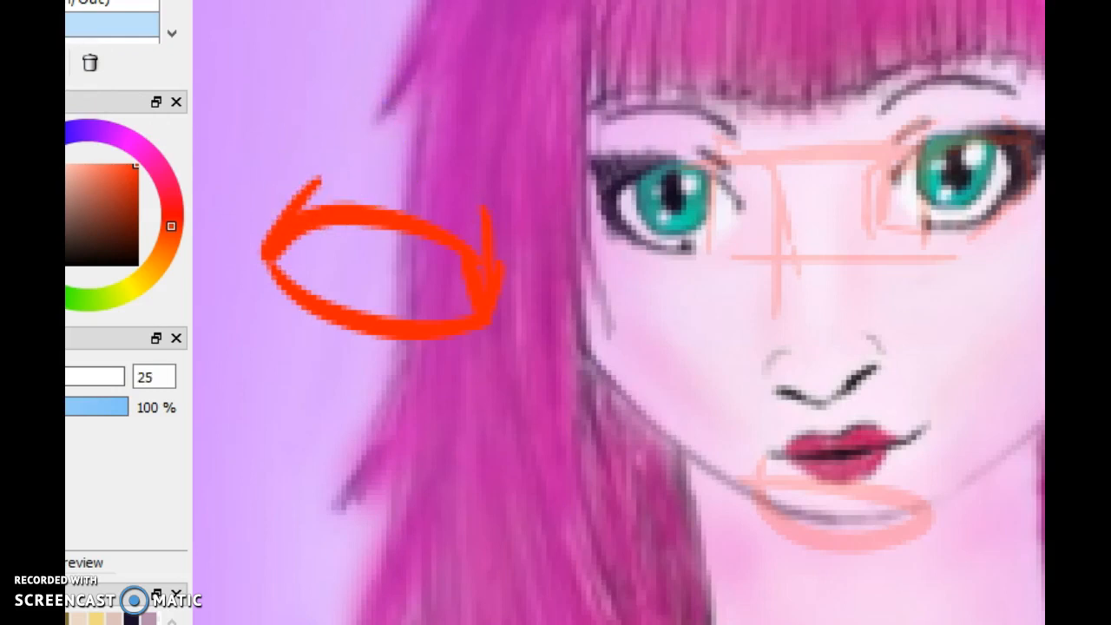
left_click_drag(272, 182, 352, 179)
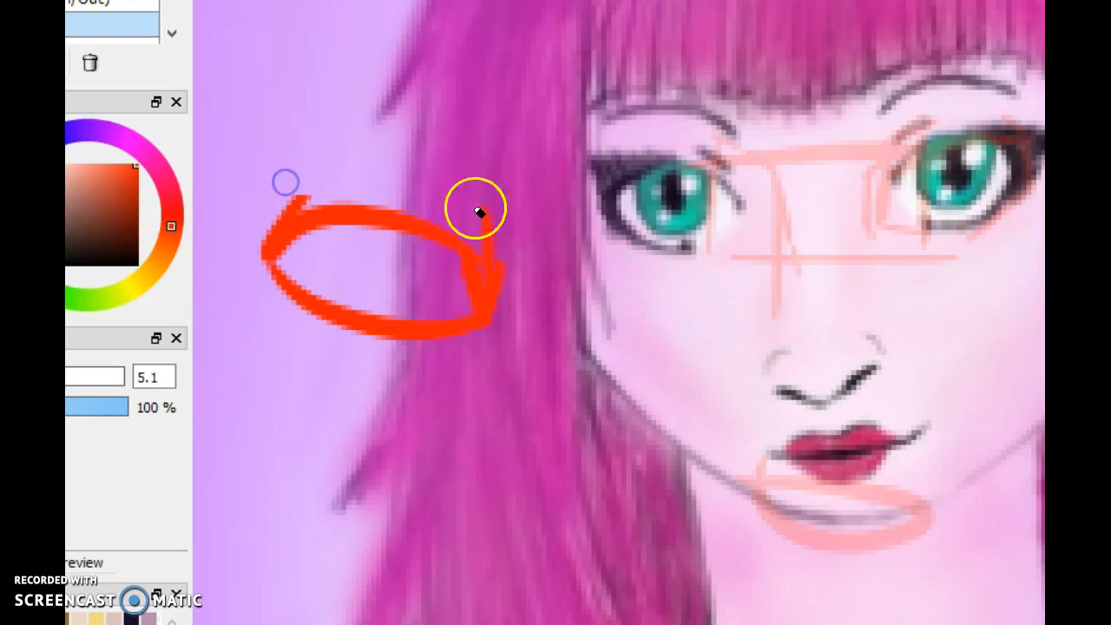
left_click_drag(472, 213, 460, 196)
key("b")
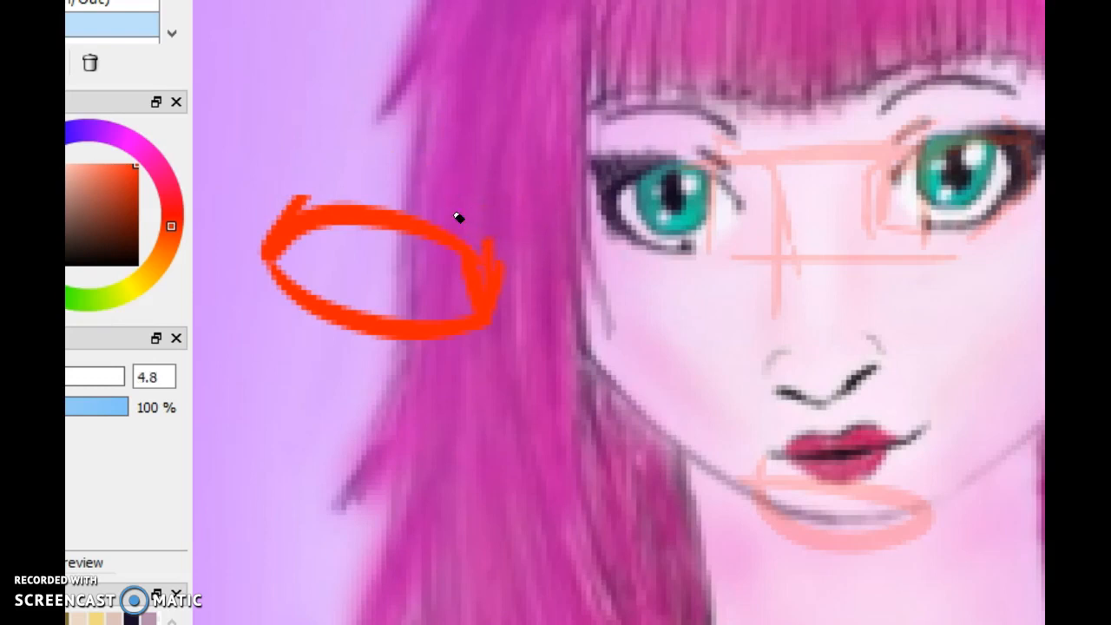
left_click_drag(279, 205, 289, 179)
Sample the lilac background, shift it to a greyer purple, and paint a round swatch beside the eye outline at brush size 40
left_click(211, 292, "alt")
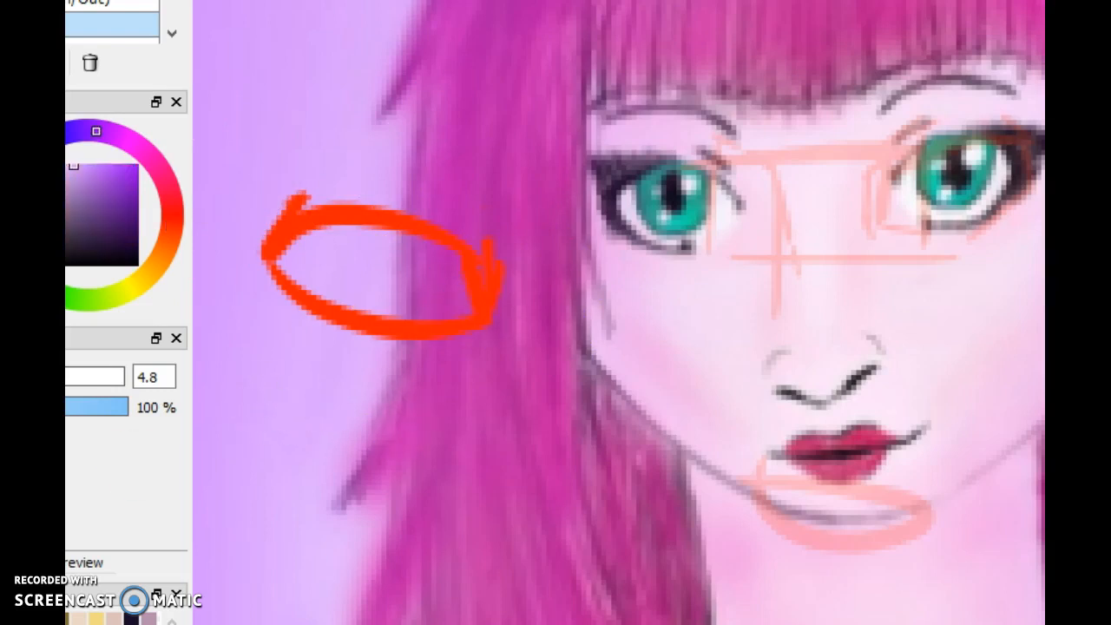
scroll(696, 304, "down", 2)
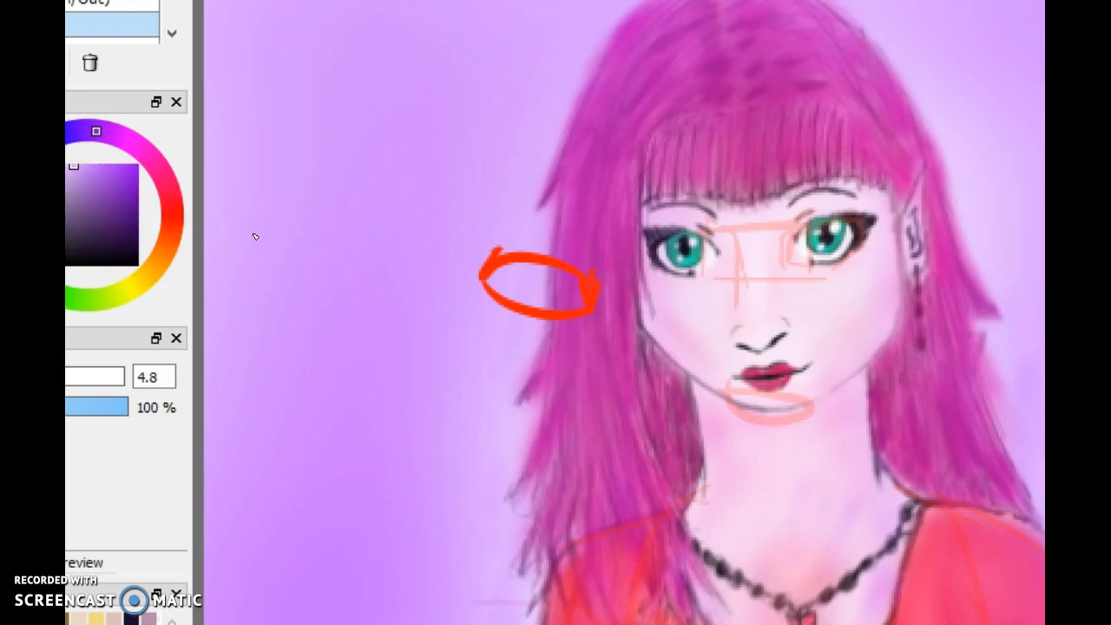
left_click_drag(75, 177, 75, 179)
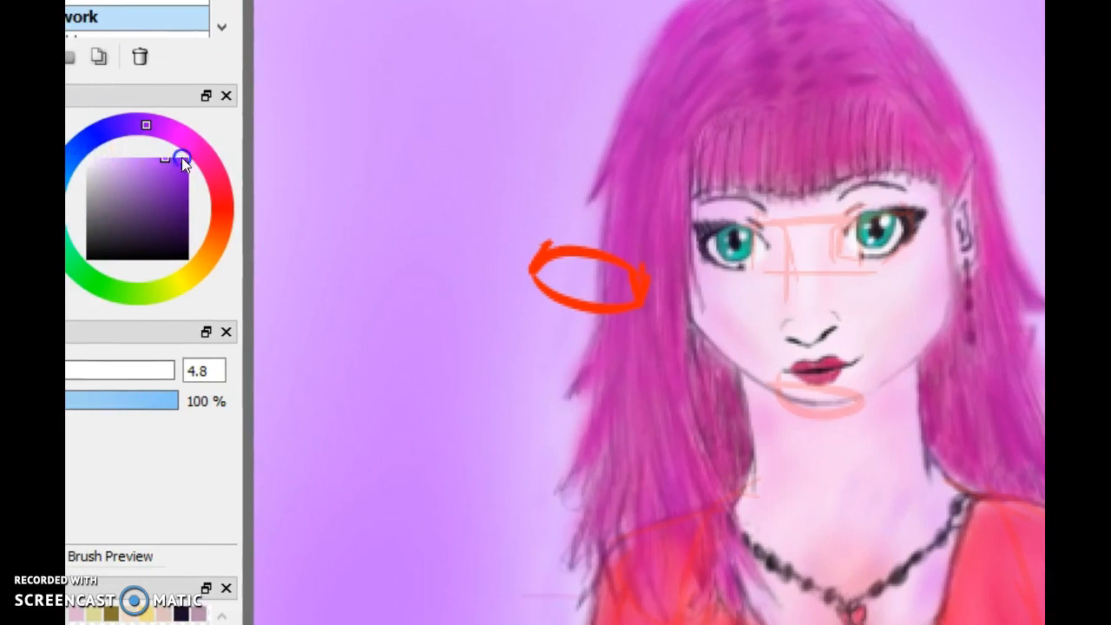
left_click_drag(181, 157, 173, 258)
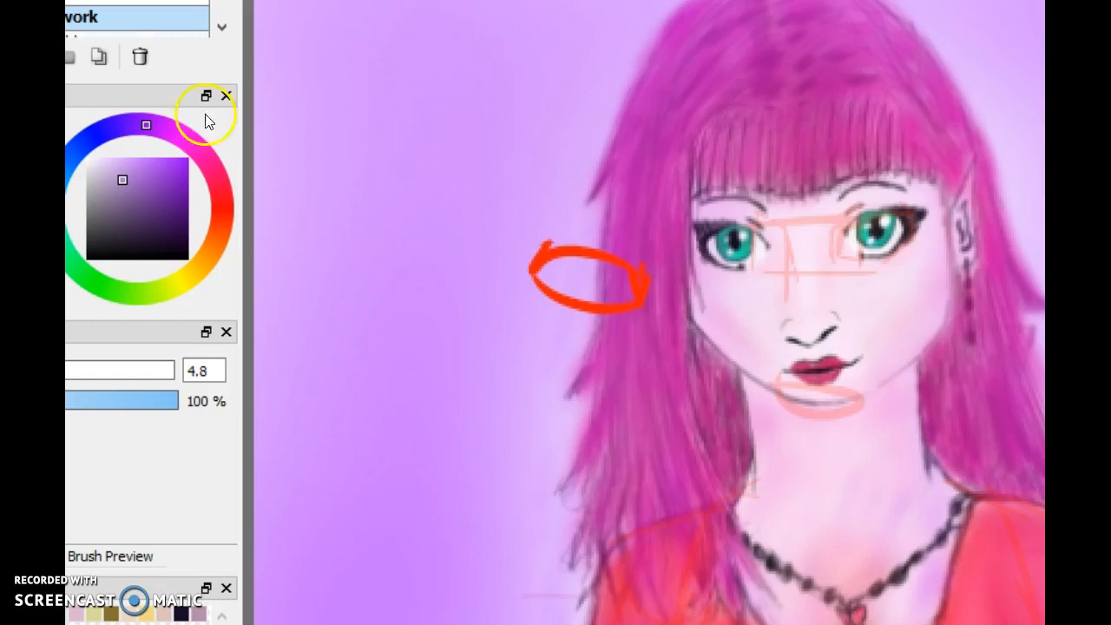
left_click(123, 168)
left_click(469, 231)
left_click(99, 369)
mouse_move(467, 298)
left_mouse_down()
mouse_move(488, 327)
mouse_move(475, 296)
mouse_move(464, 313)
left_mouse_up()
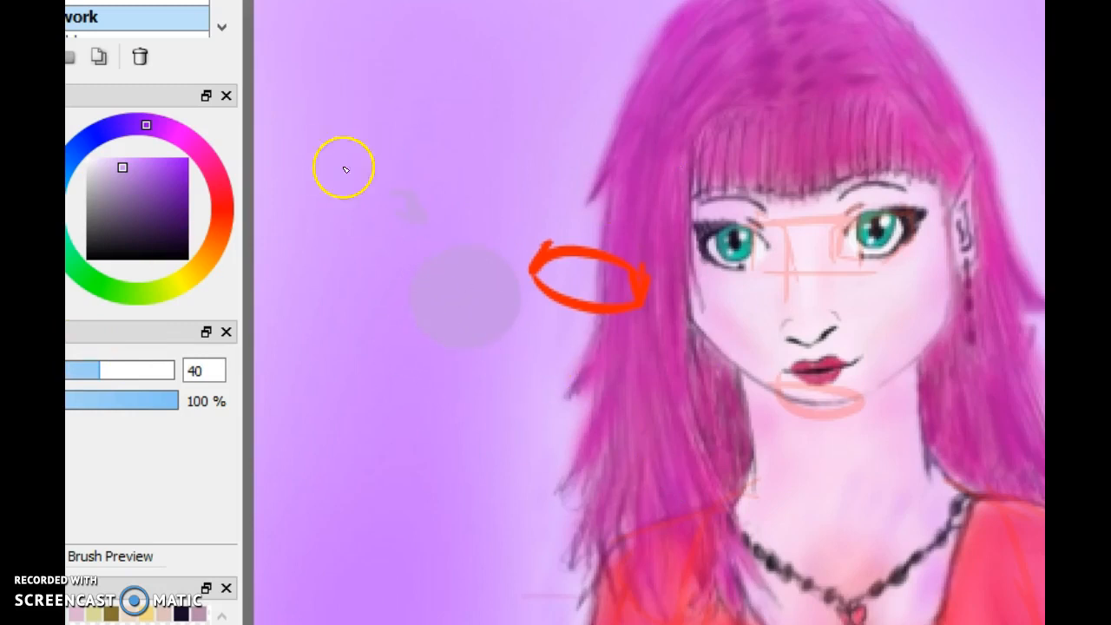
Sample the pale pink skin tone near the chin as the brush colour
mouse_move(824, 486)
left_mouse_down()
mouse_move(545, 59)
mouse_move(669, 516)
mouse_move(609, 486)
left_mouse_up()
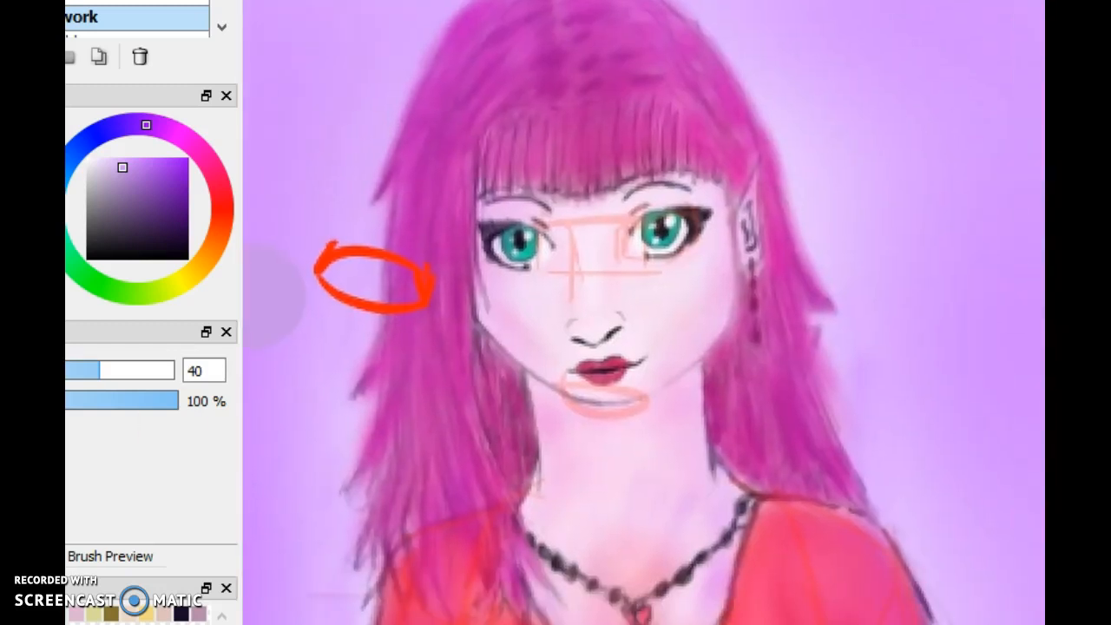
left_click(638, 388)
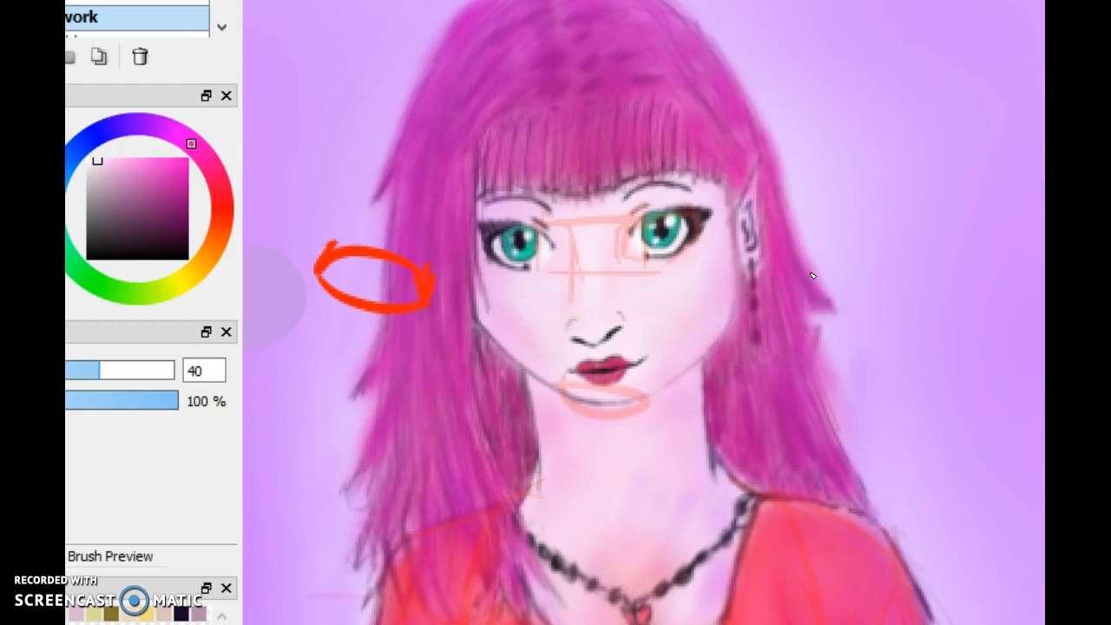
left_click_drag(659, 382, 689, 261)
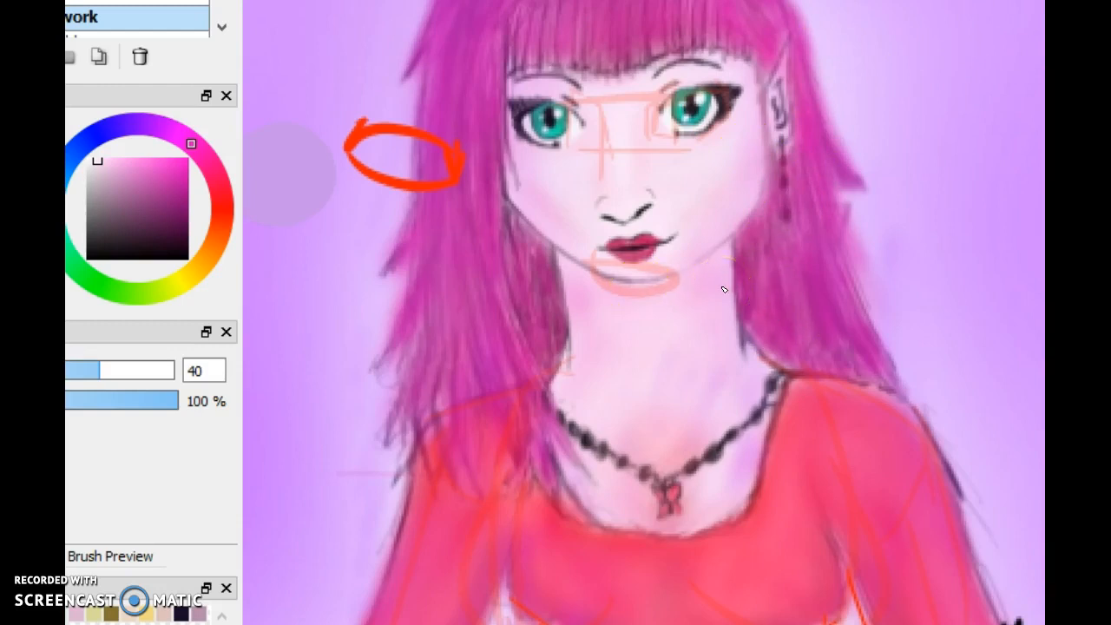
Draw two horizontal bright red lines across the neck with the brush size set to 7.5
mouse_move(184, 166)
left_mouse_down()
mouse_move(156, 154)
mouse_move(221, 231)
mouse_move(210, 152)
left_mouse_up()
left_click(216, 206)
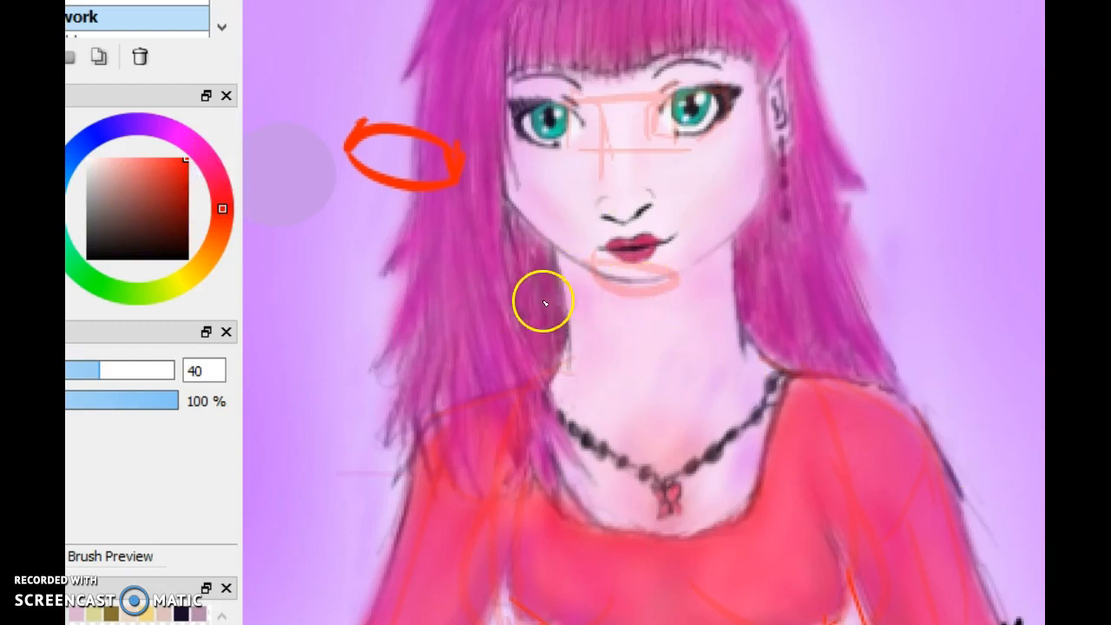
left_click_drag(542, 295, 777, 316)
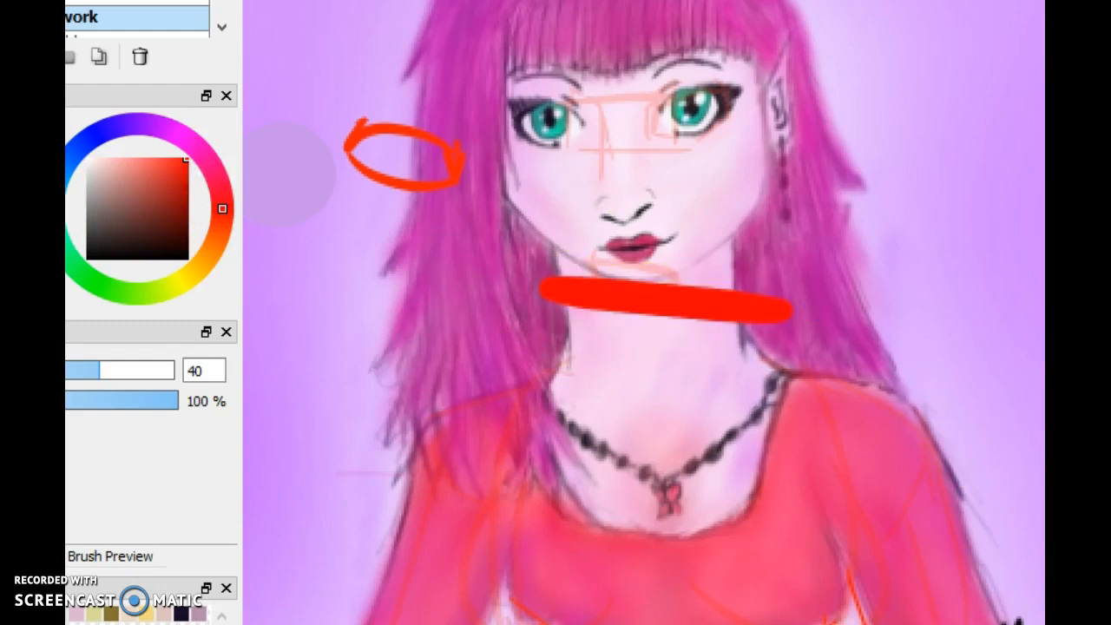
key("ctrl+z")
left_click(56, 371)
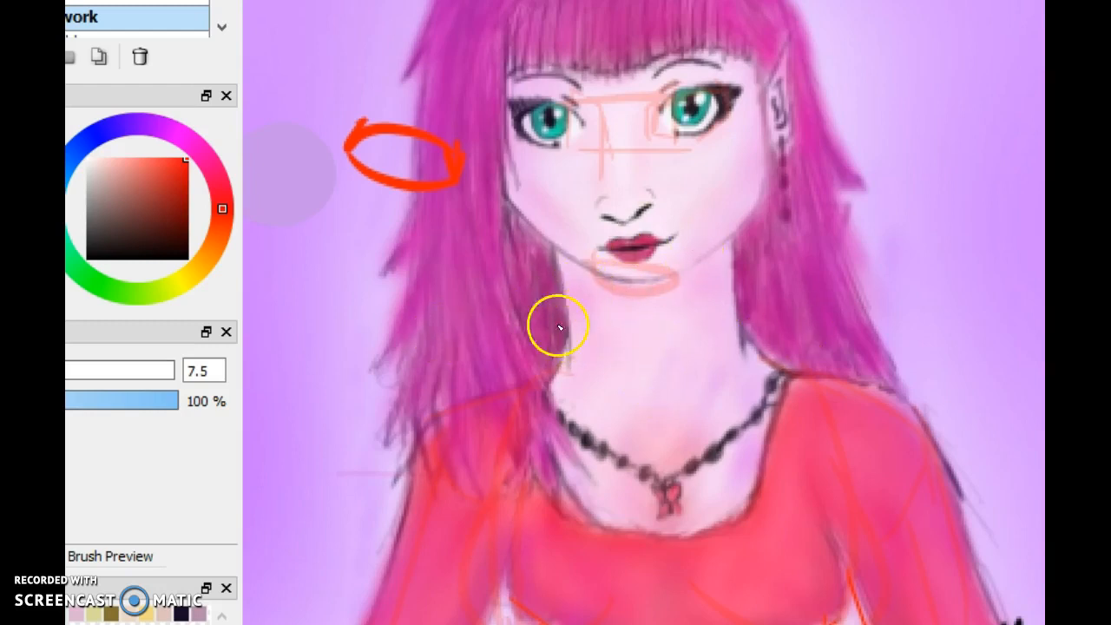
left_click_drag(552, 317, 855, 316)
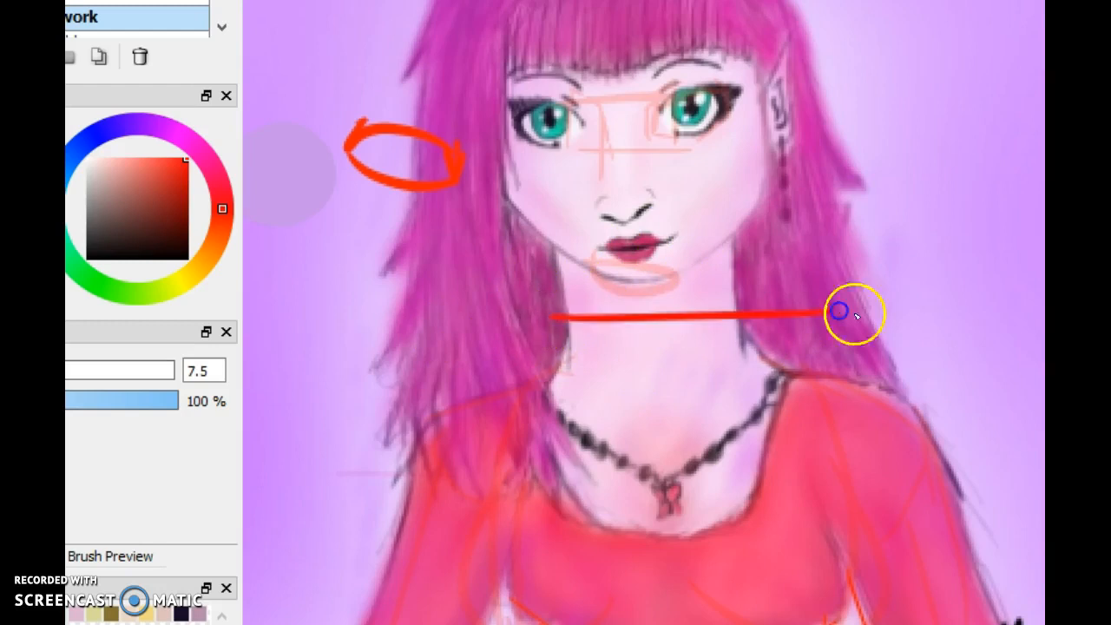
left_click_drag(543, 353, 838, 350)
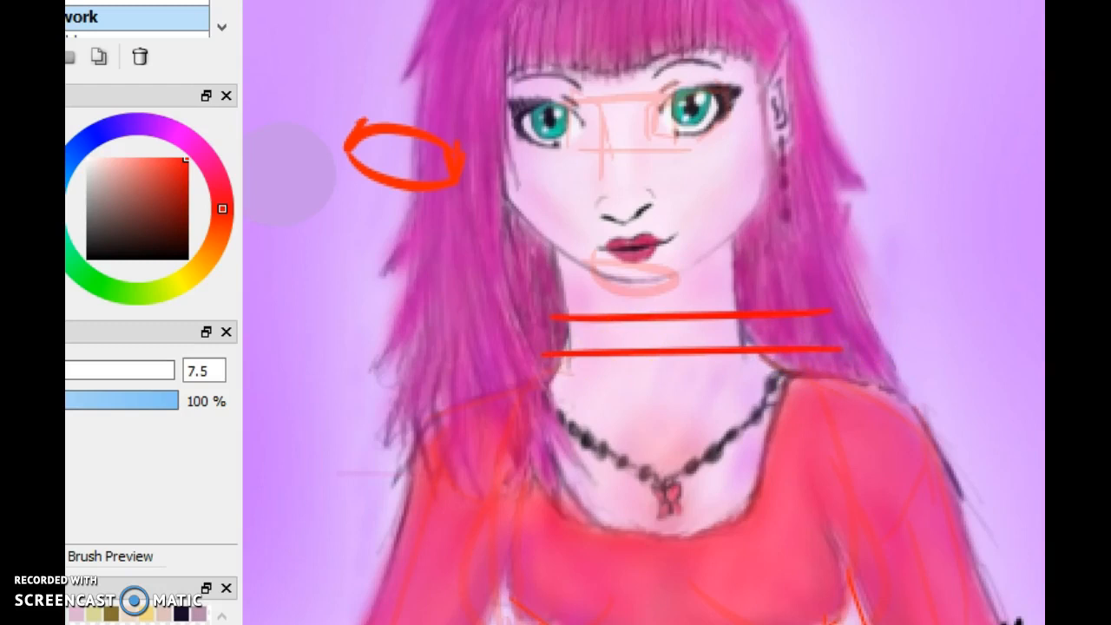
Draw a red pointer stroke at the crown, a line along the hair parting, and slanted lines across the top of the fringe
mouse_move(642, 260)
left_mouse_down()
mouse_move(731, 475)
mouse_move(616, 133)
mouse_move(675, 225)
mouse_move(642, 413)
left_mouse_up()
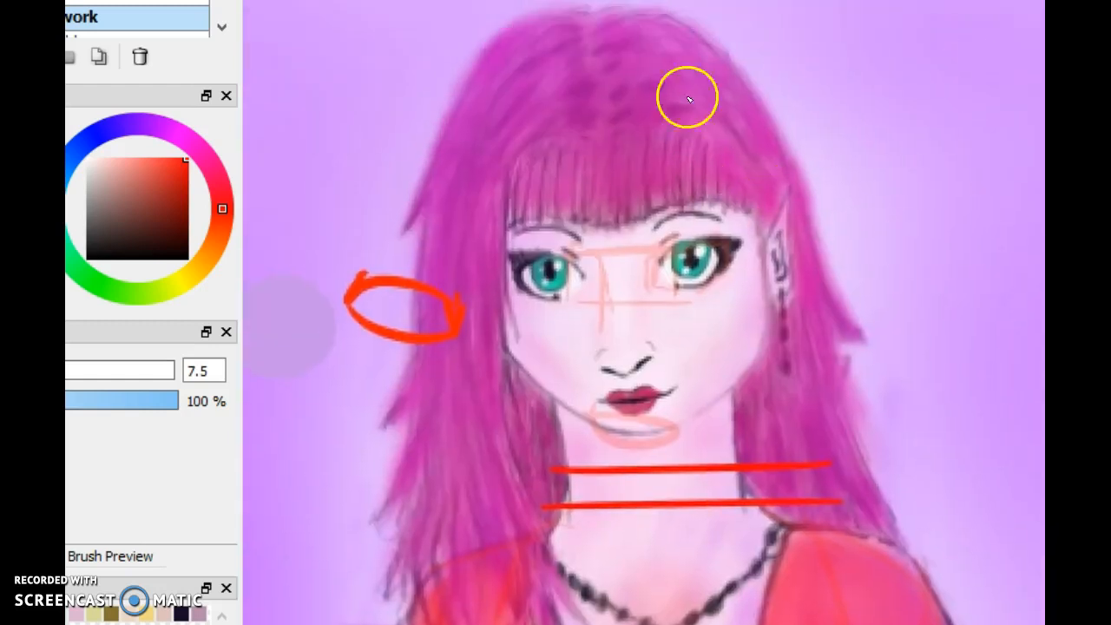
left_click_drag(627, 80, 754, 9)
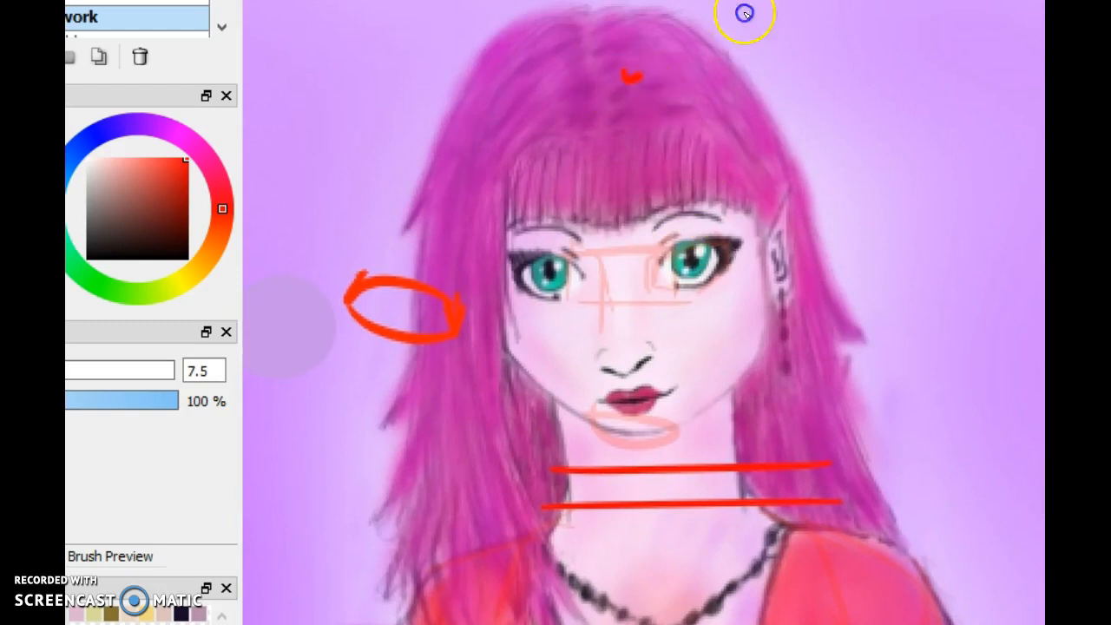
left_click_drag(593, 121, 562, 4)
mouse_move(521, 154)
left_mouse_down()
mouse_move(669, 125)
mouse_move(613, 126)
mouse_move(687, 147)
mouse_move(664, 133)
mouse_move(746, 191)
left_mouse_up()
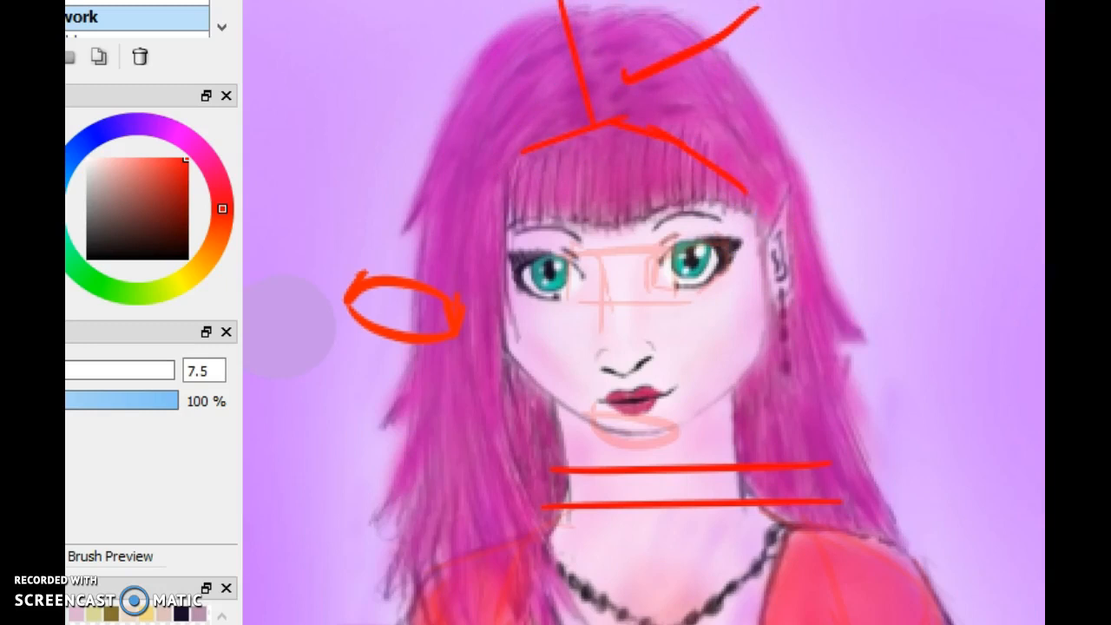
mouse_move(835, 303)
left_mouse_down()
mouse_move(837, 364)
mouse_move(741, 24)
mouse_move(834, 149)
mouse_move(928, 210)
mouse_move(928, 302)
mouse_move(774, 180)
mouse_move(928, 335)
left_mouse_up()
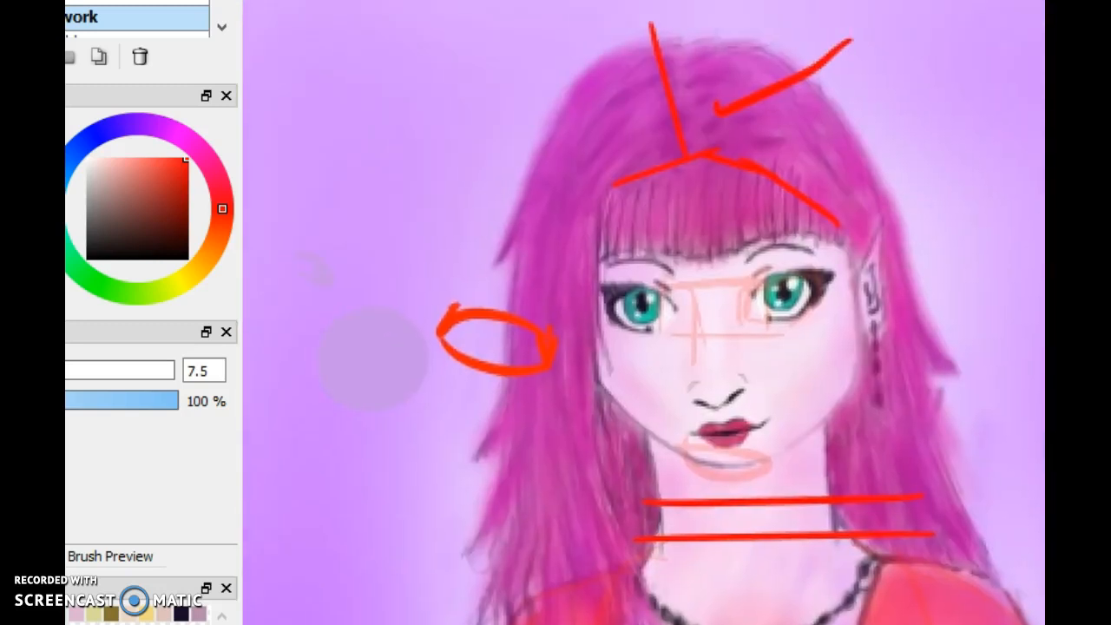
Sample the magenta hair colour, shift it to a darker purple, and draw a slightly curved stroke in the background beside the hair
key("ctrl+minus")
key("ctrl+plus")
key("ctrl+plus")
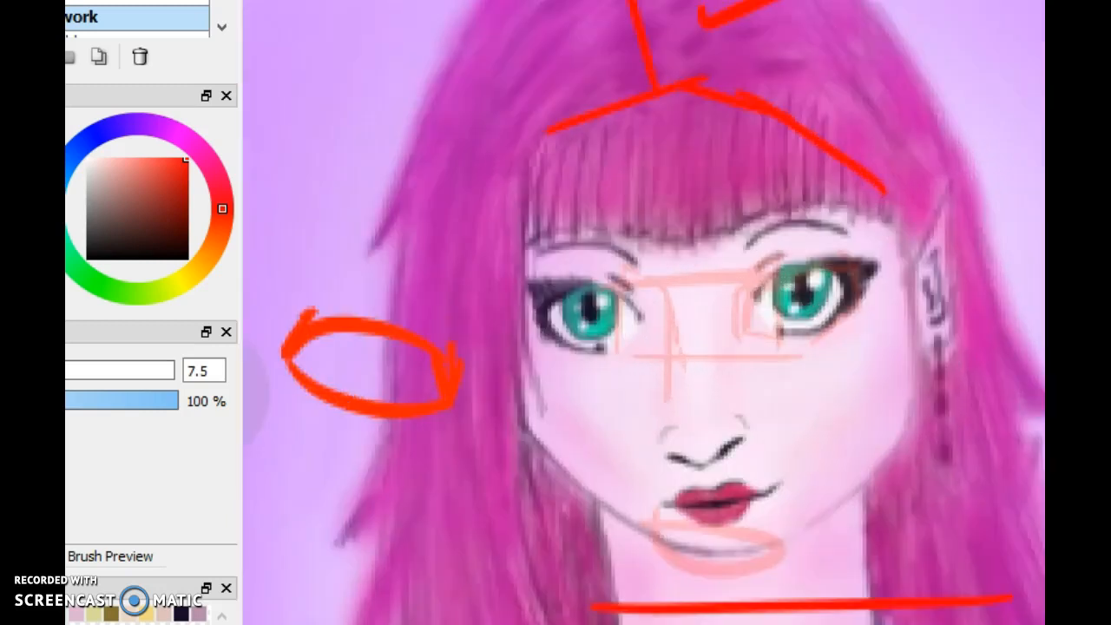
left_click(448, 536)
left_click(590, 73)
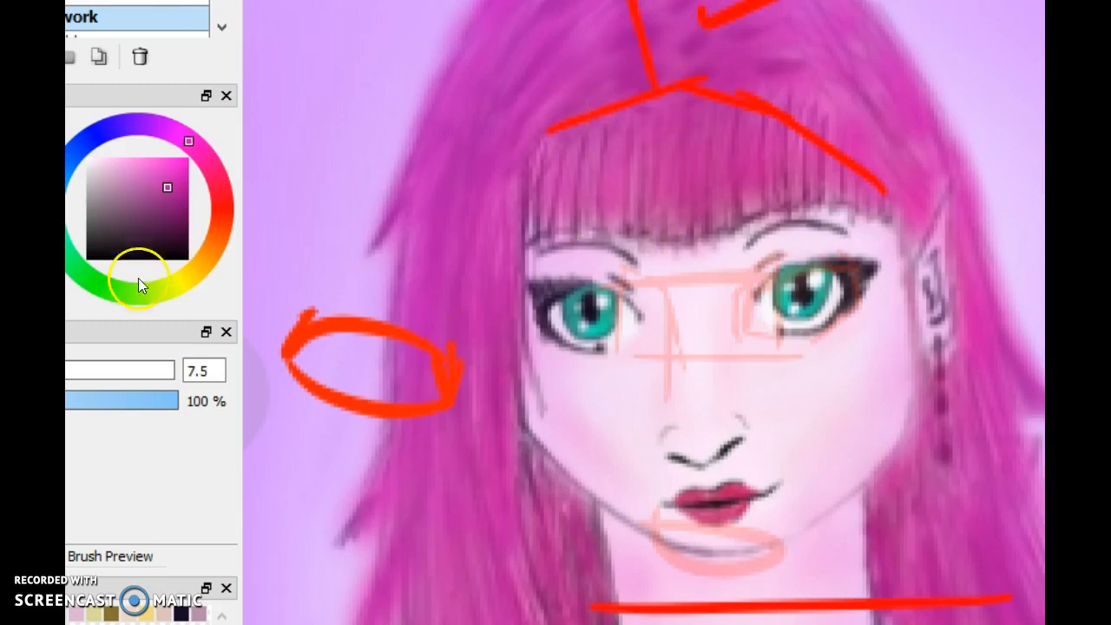
mouse_move(215, 169)
left_mouse_down()
mouse_move(164, 112)
mouse_move(142, 123)
left_mouse_up()
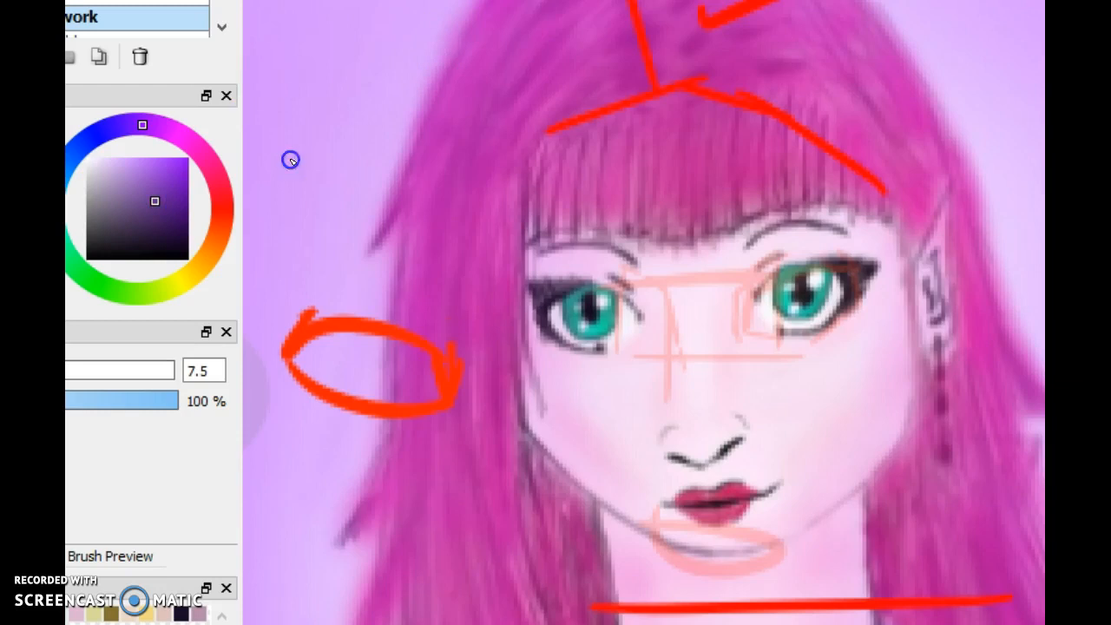
left_click_drag(292, 165, 334, 2)
Shift the brush hue to an orange-brown, test it with a short stroke on the lilac background, and undo that stroke
left_click(215, 243)
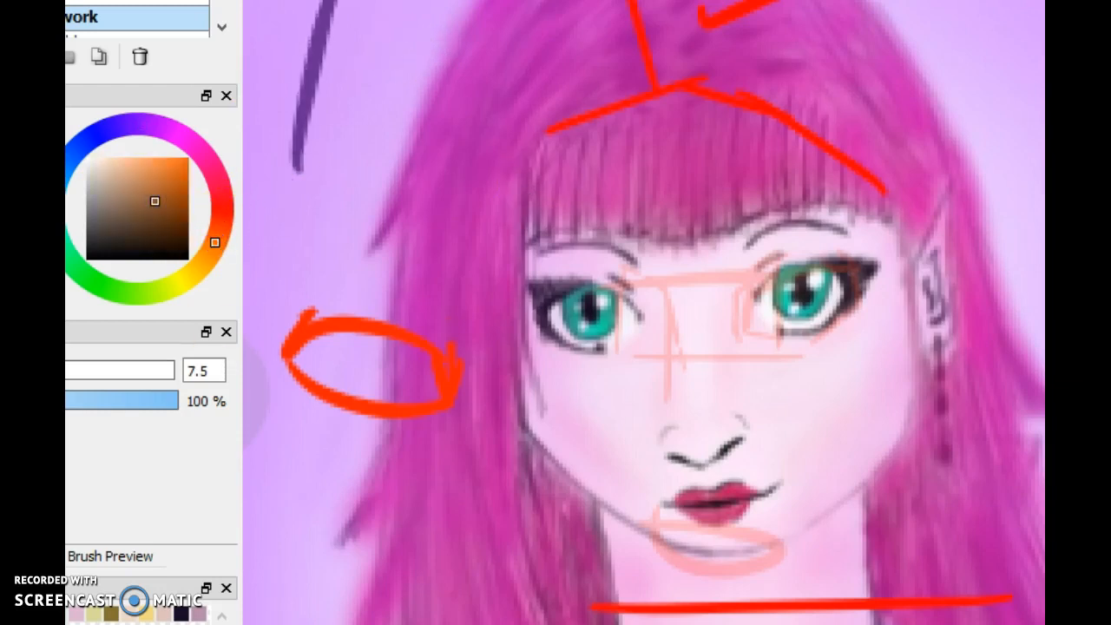
left_click_drag(1020, 16, 1040, 10)
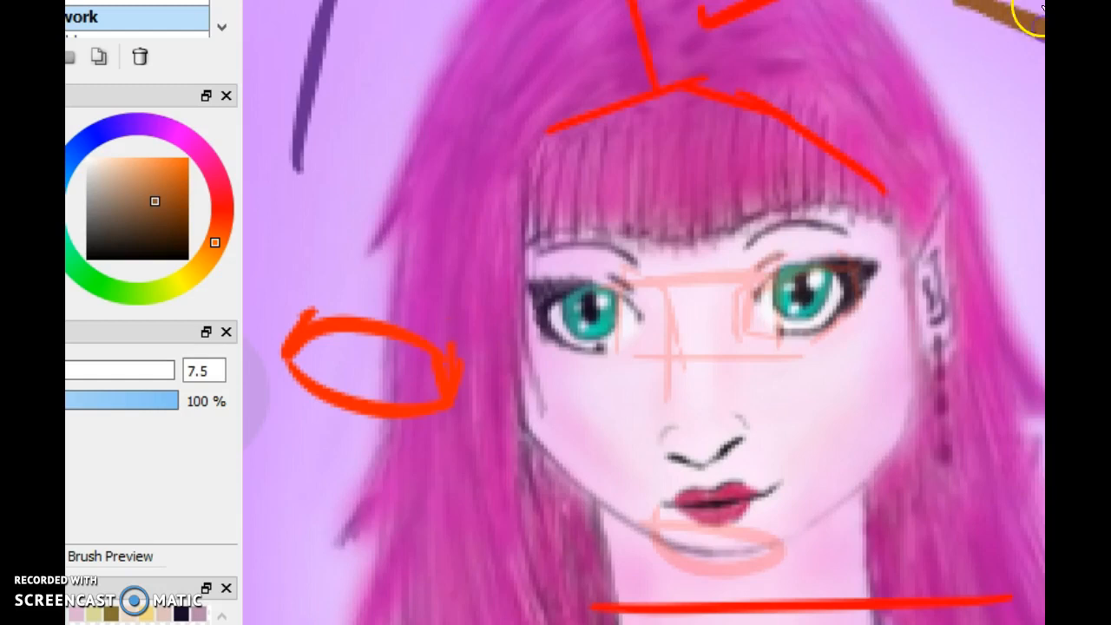
key("ctrl+z")
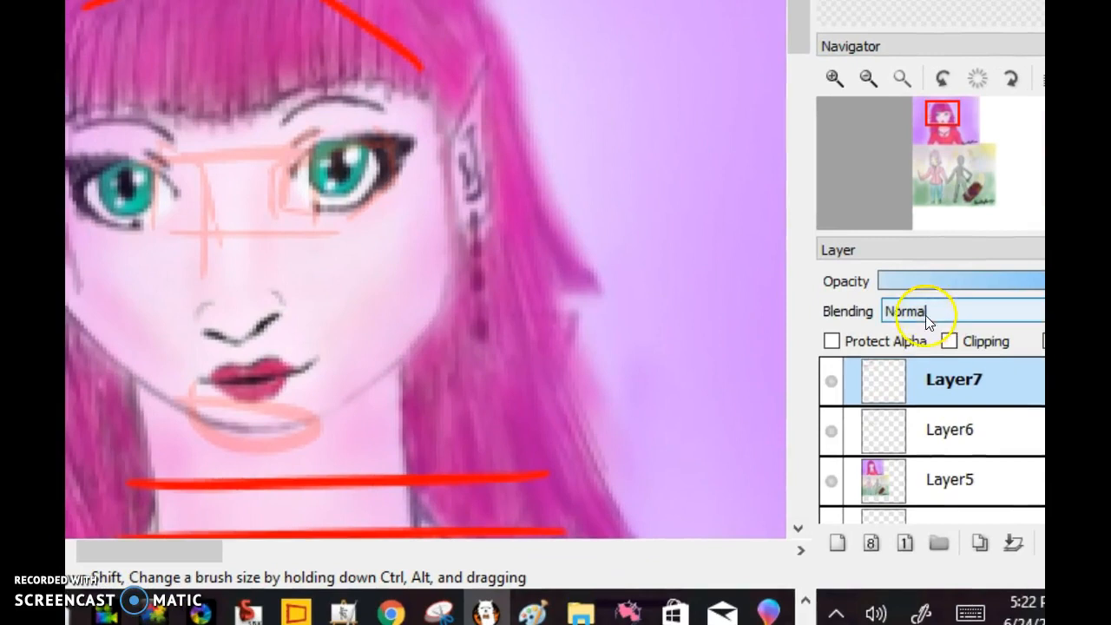
Try the Soft Light blending mode on Layer7 and return the layer to Normal
left_click(907, 313)
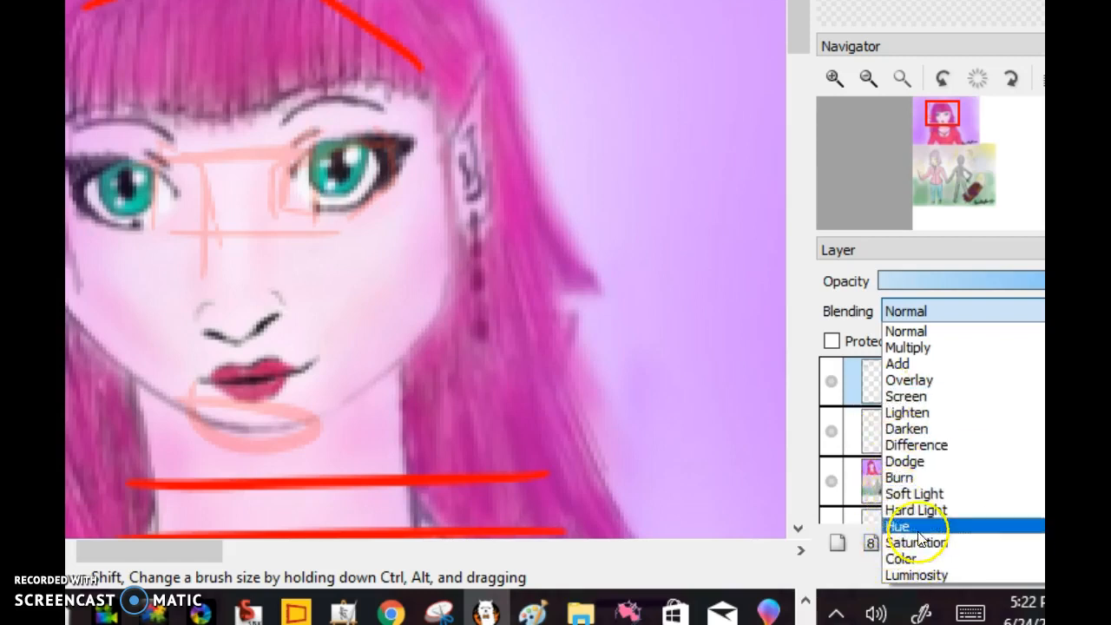
left_click(900, 495)
left_click(917, 310)
left_click(900, 329)
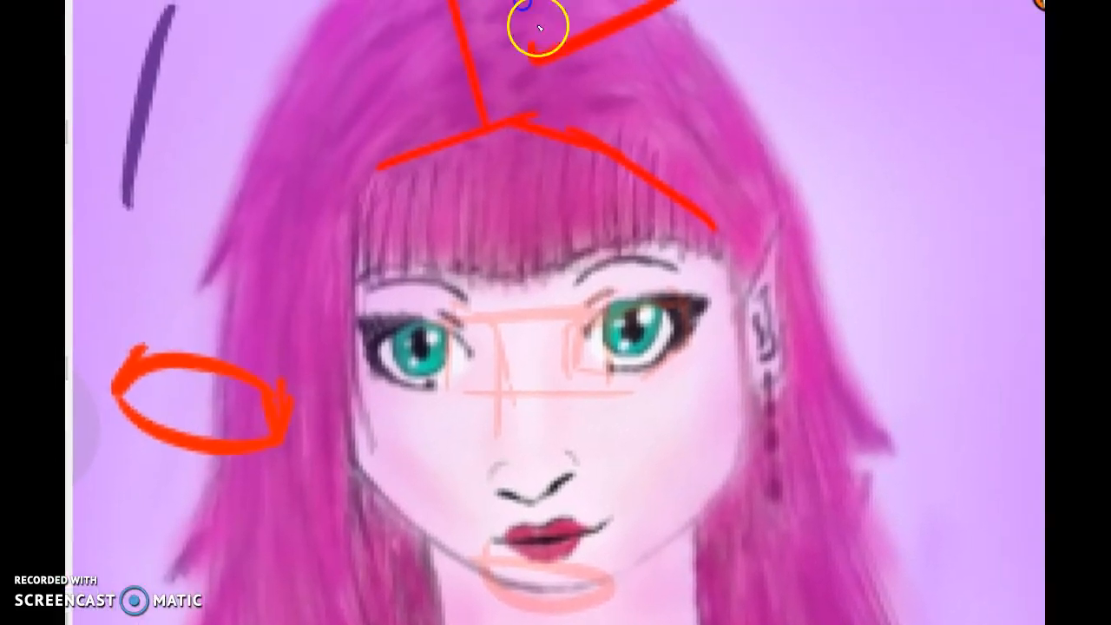
Try a brown stroke across the portrait's eye nearest the red ellipse and undo it
left_click_drag(1043, 1, 1043, 1)
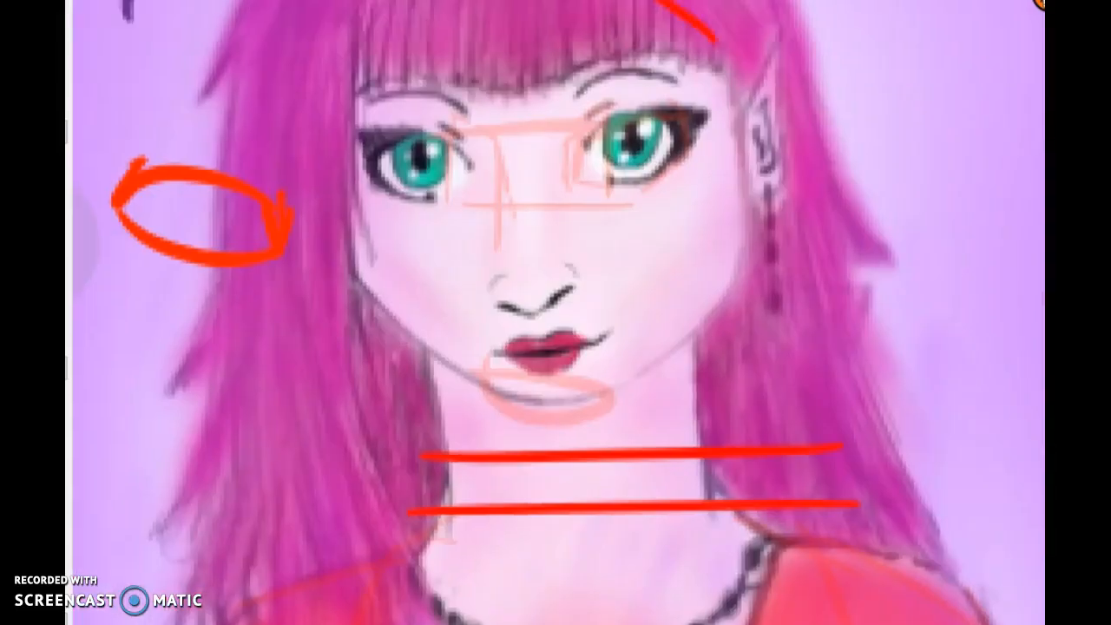
left_click_drag(369, 158, 474, 170)
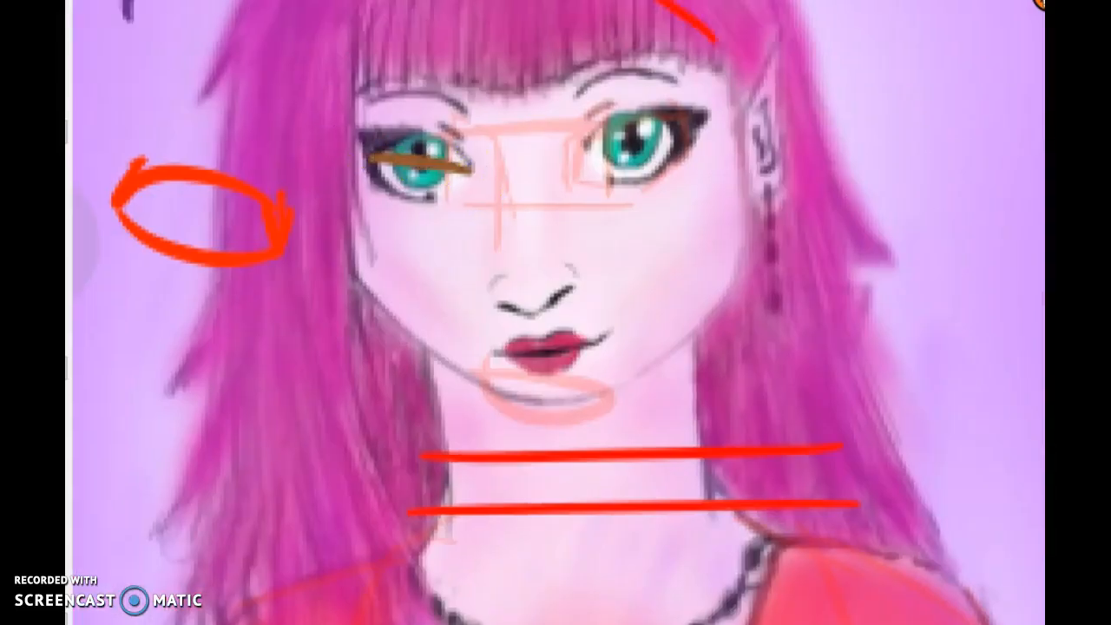
key("ctrl+z")
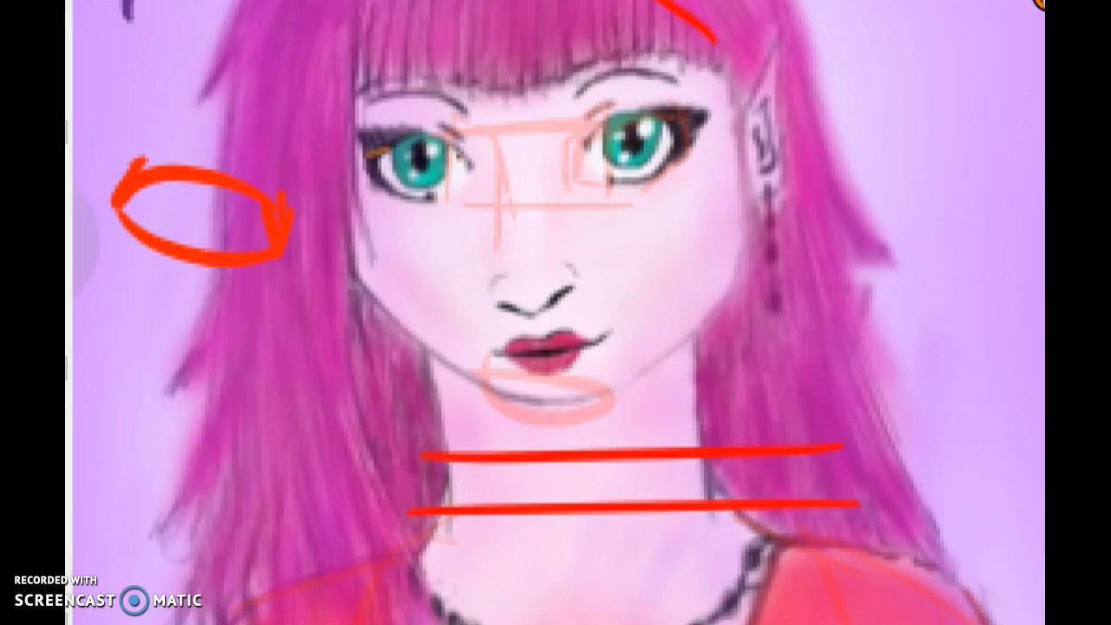
Draw a thick brown trapezoid outline on the empty lilac background beside the head and start filling it in from an upper corner
left_click_drag(642, 208, 228, 487)
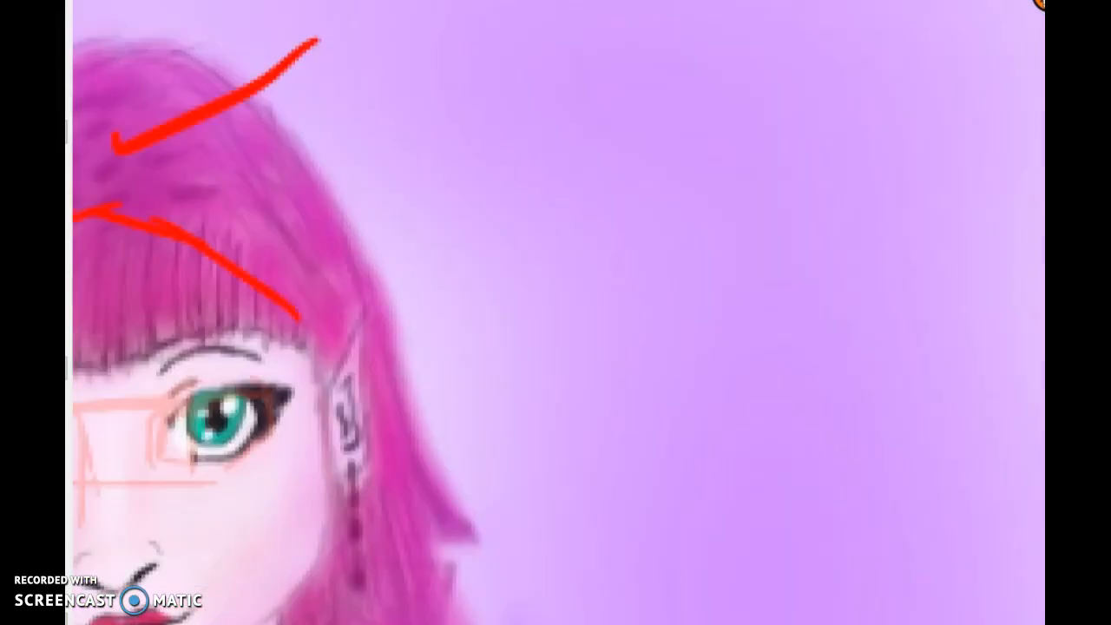
mouse_move(607, 126)
left_mouse_down()
mouse_move(577, 364)
mouse_move(728, 390)
mouse_move(852, 382)
mouse_move(744, 122)
mouse_move(607, 131)
mouse_move(755, 273)
left_mouse_up()
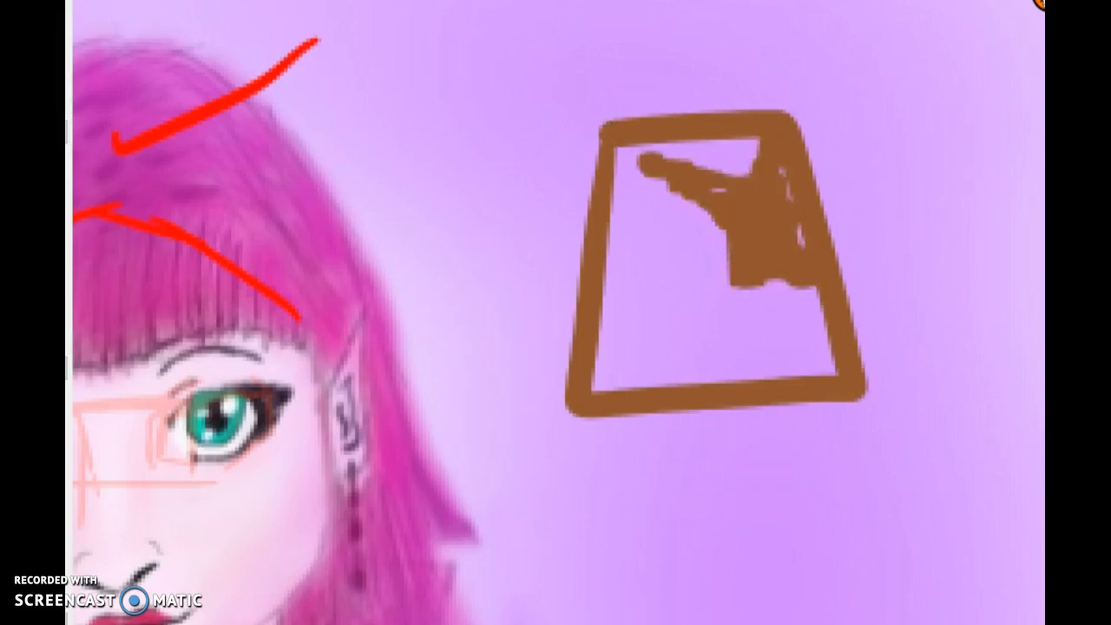